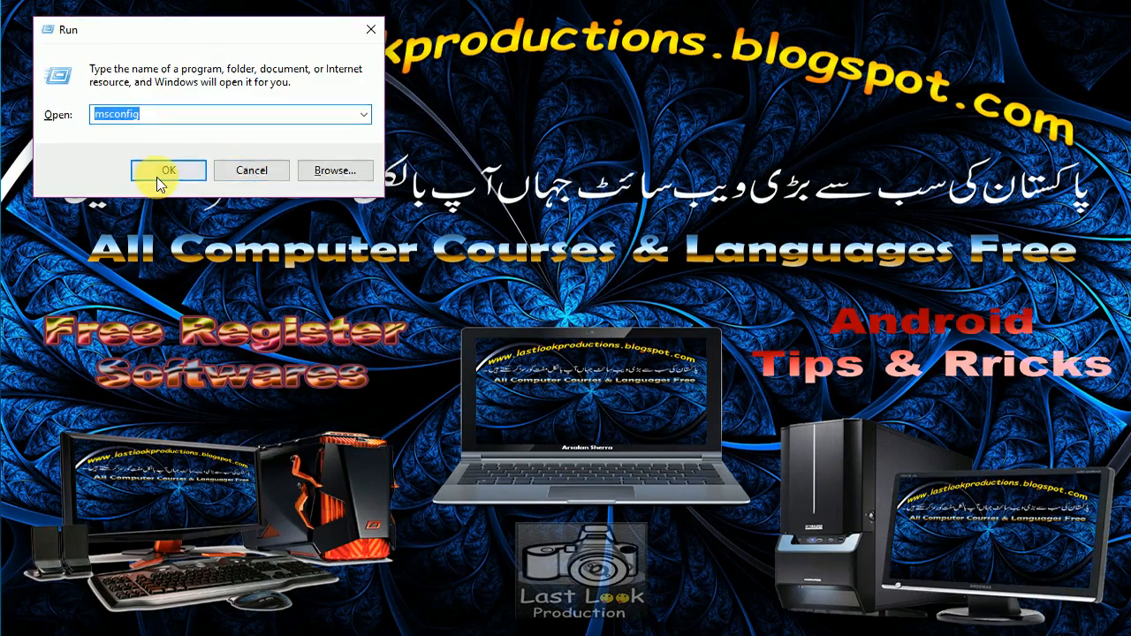
Run msconfig and open the advanced boot options for the Windows 10 boot entry.
left_click(157, 177)
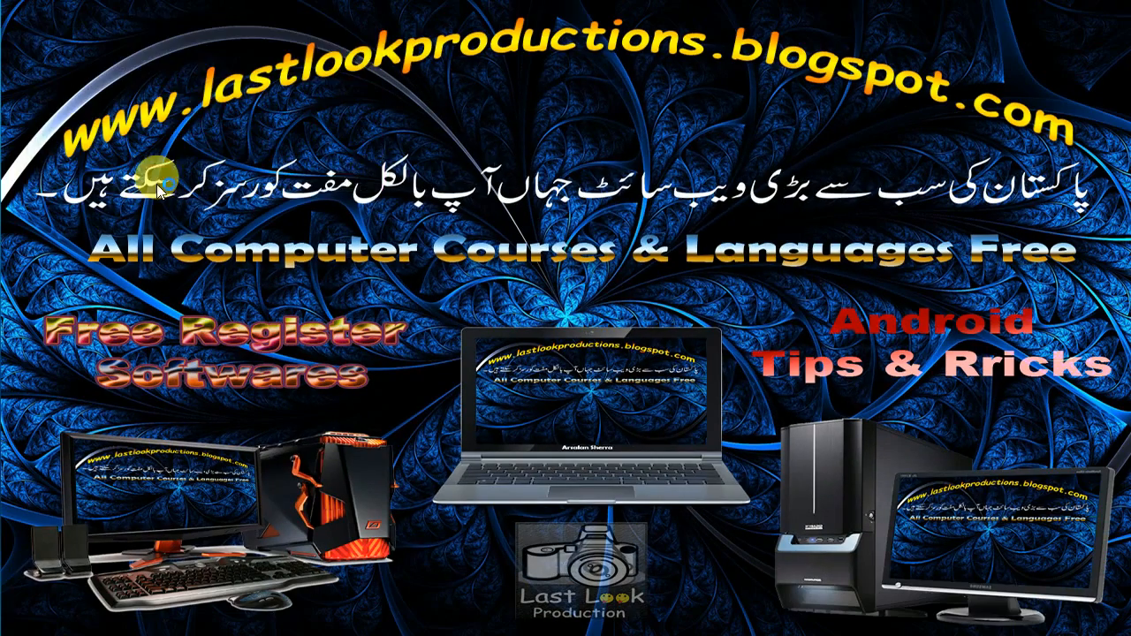
left_click_drag(492, 172, 500, 153)
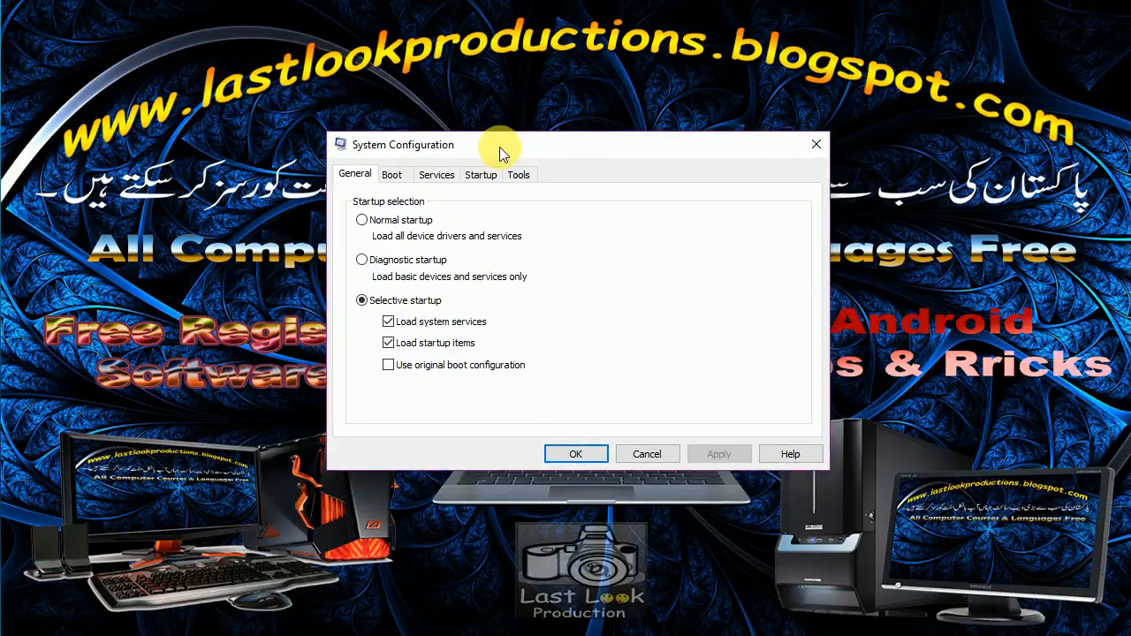
left_click(392, 175)
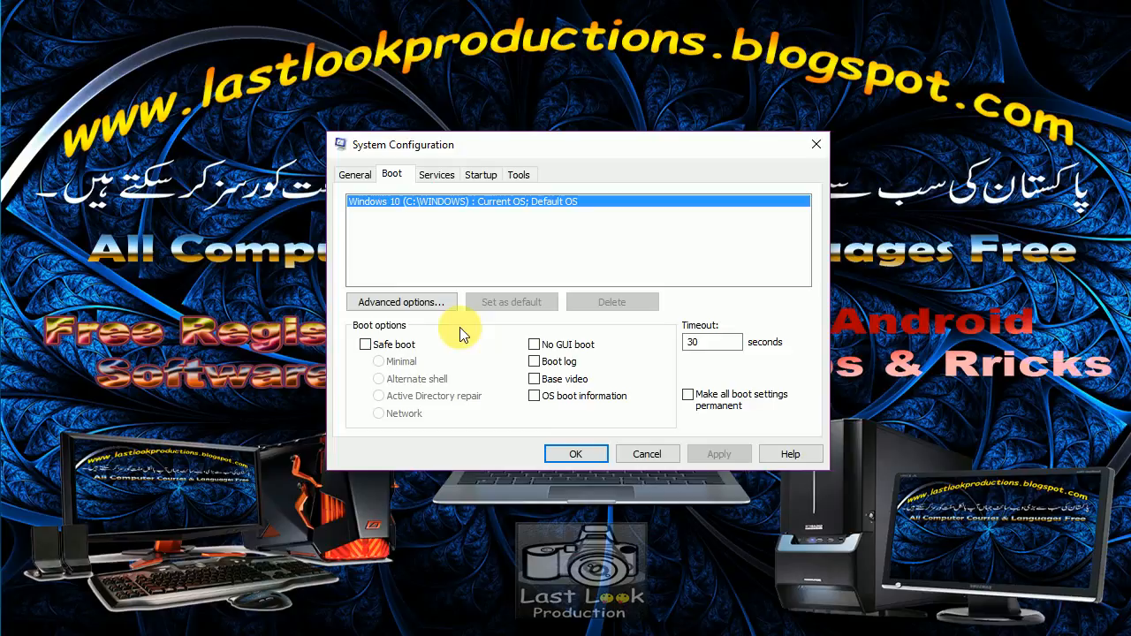
left_click(405, 303)
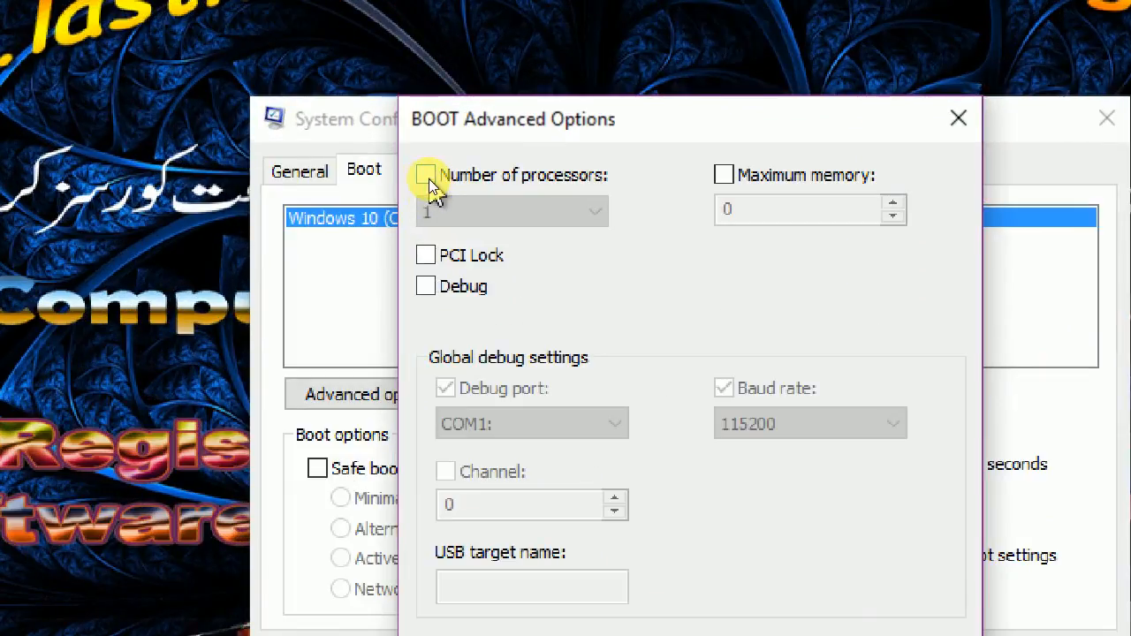
Enable the number-of-processors option, set it to 4, and exit System Configuration without restarting.
left_click(427, 177)
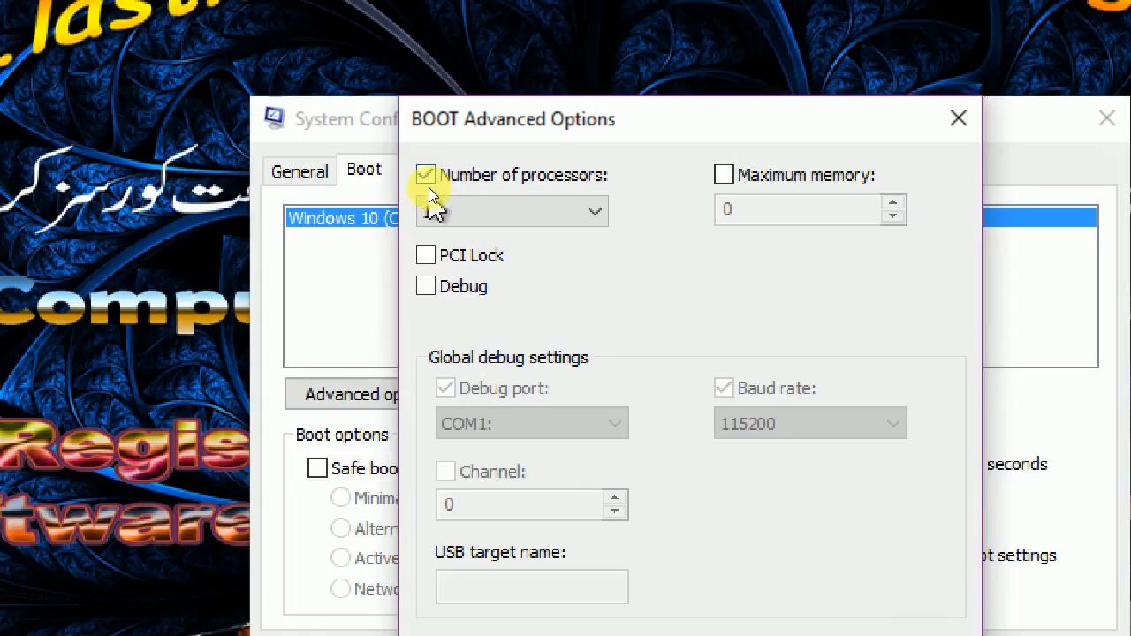
left_click(426, 176)
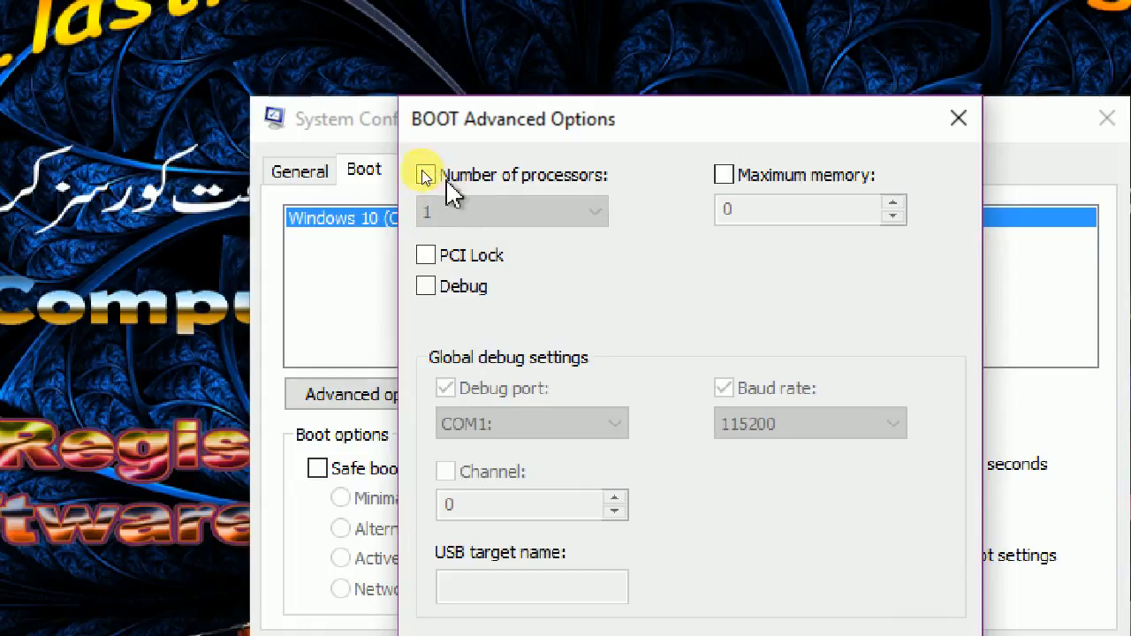
left_click(425, 176)
left_click(584, 215)
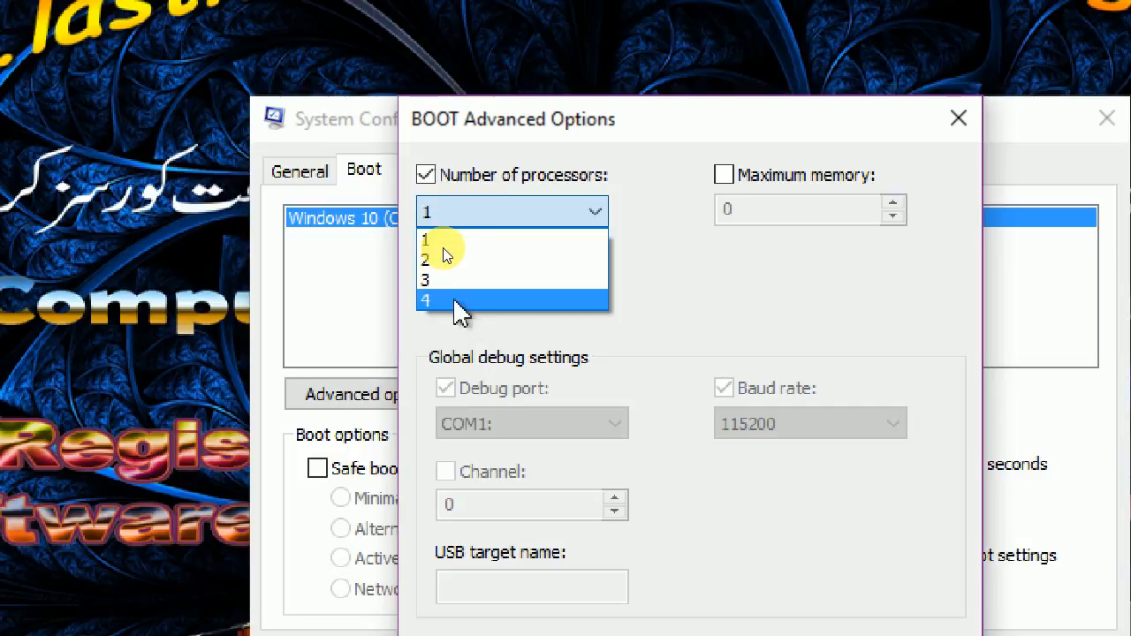
left_click(458, 302)
left_click(501, 215)
left_click(451, 304)
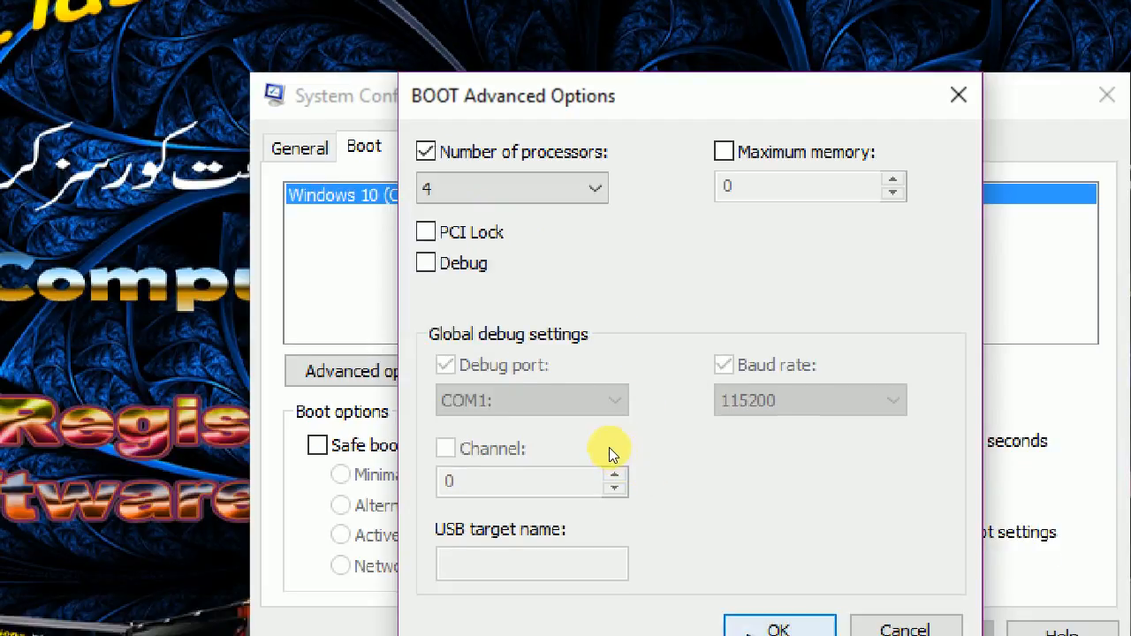
left_click(749, 629)
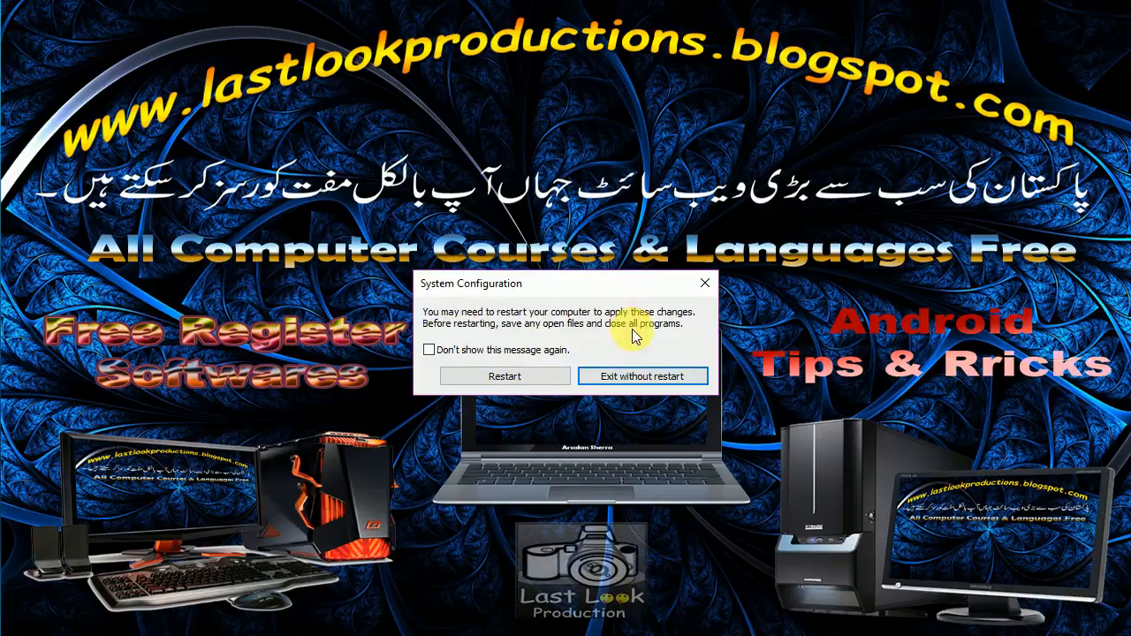
left_click(628, 380)
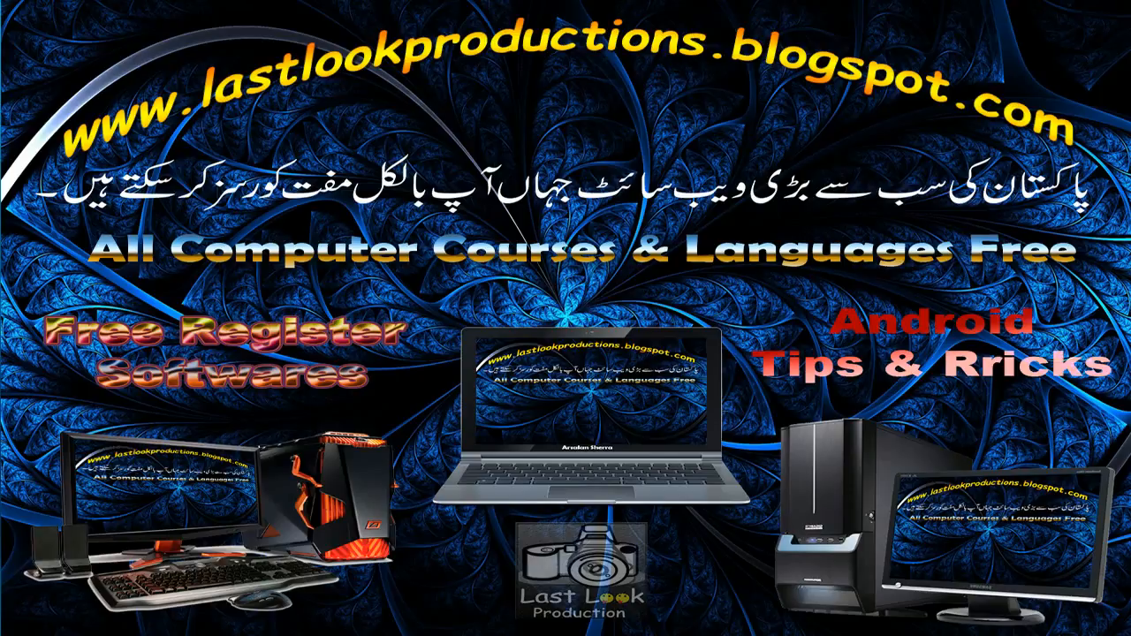
Open Performance Monitor from the Windows Administrative Tools and move its window fully into view.
key("super")
scroll(132, 287, "down", 2)
scroll(111, 285, "down", 6)
left_click_drag(267, 81, 253, 333)
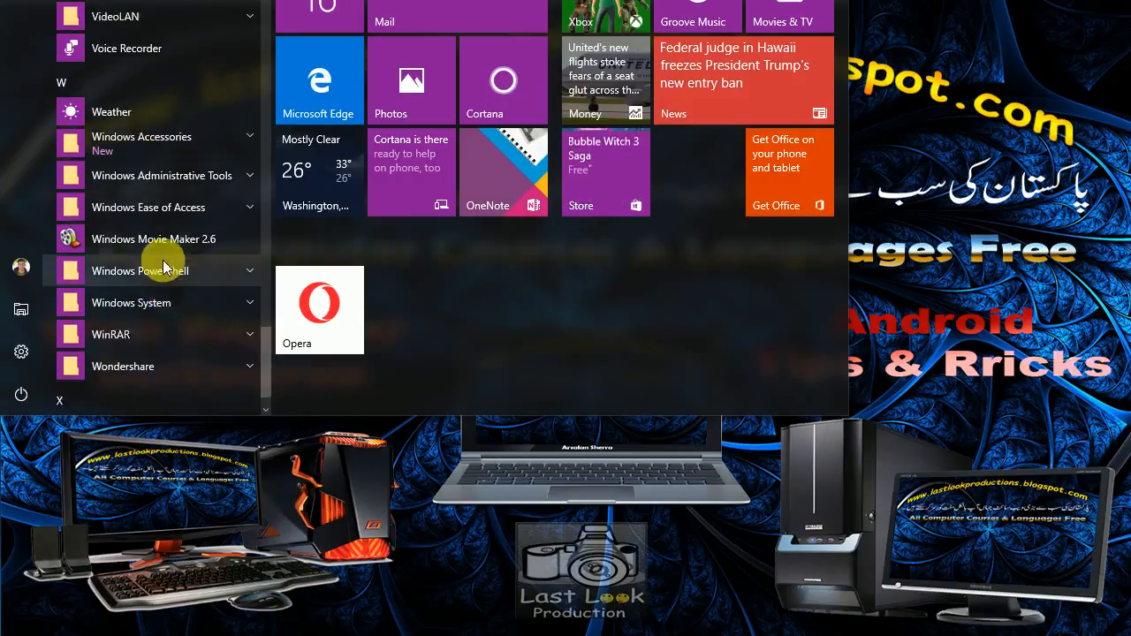
scroll(166, 266, "up", 1)
scroll(159, 257, "down", 2)
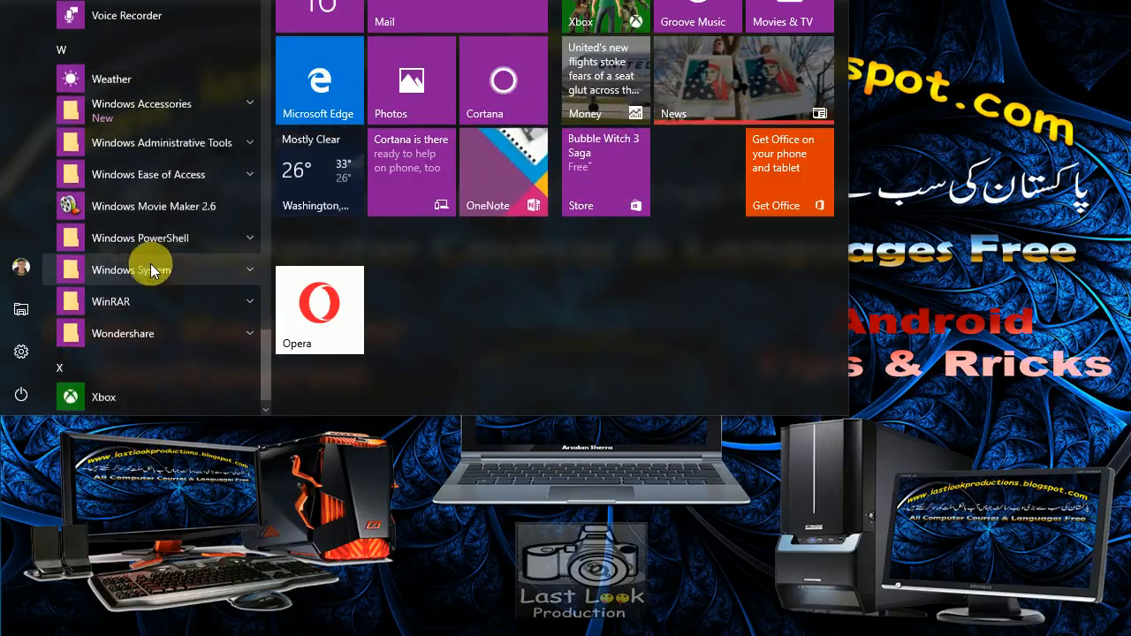
scroll(99, 177, "up", 1)
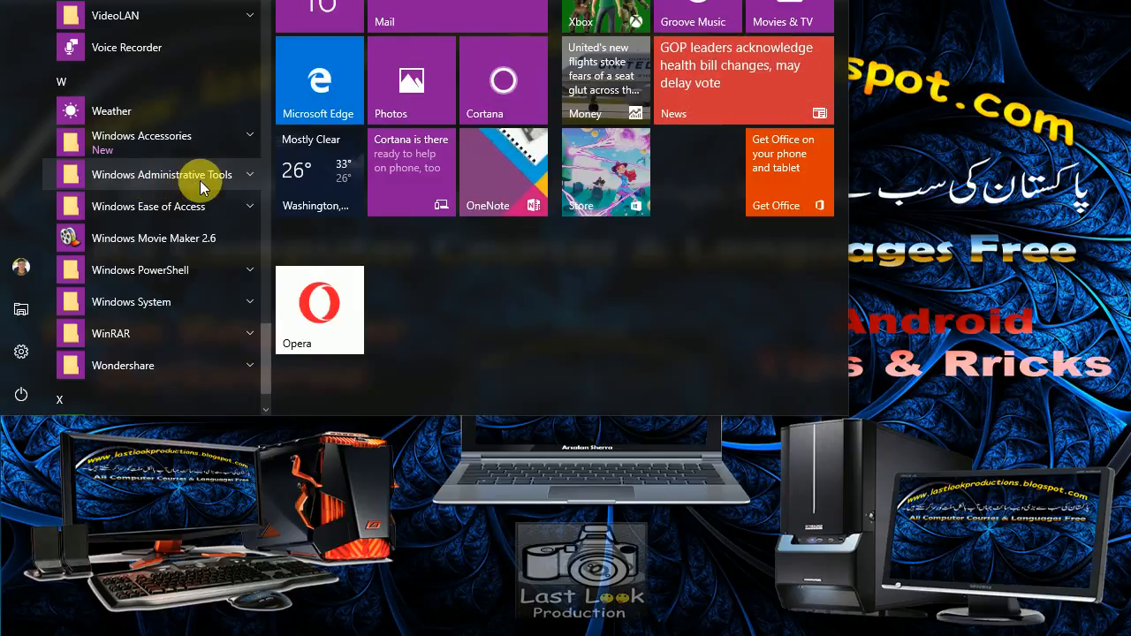
left_click(245, 179)
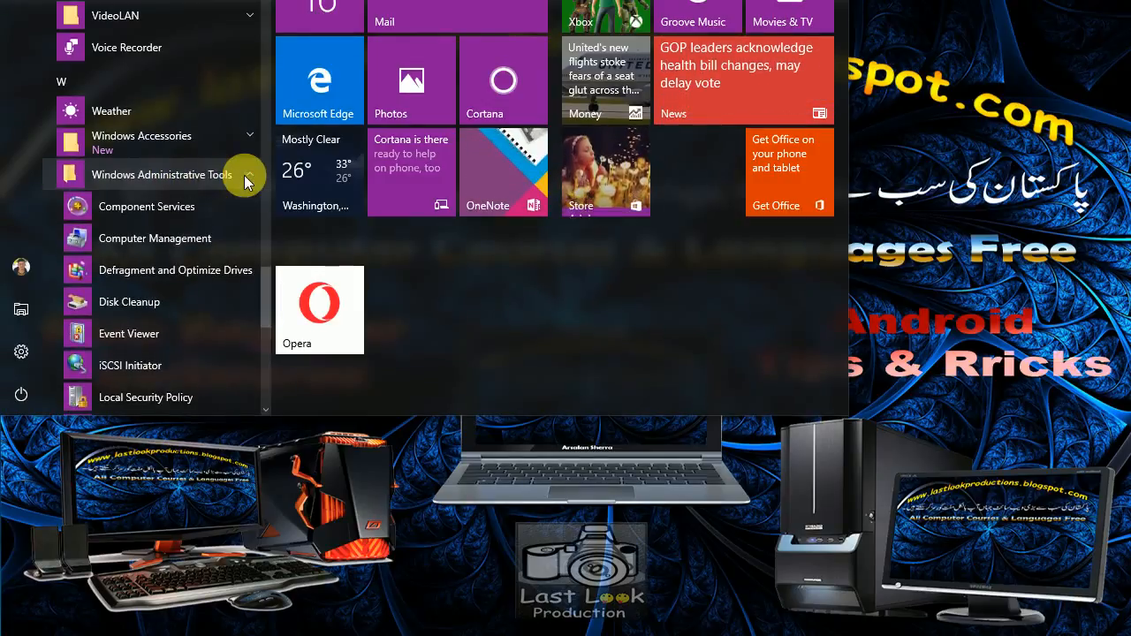
scroll(180, 186, "down", 3)
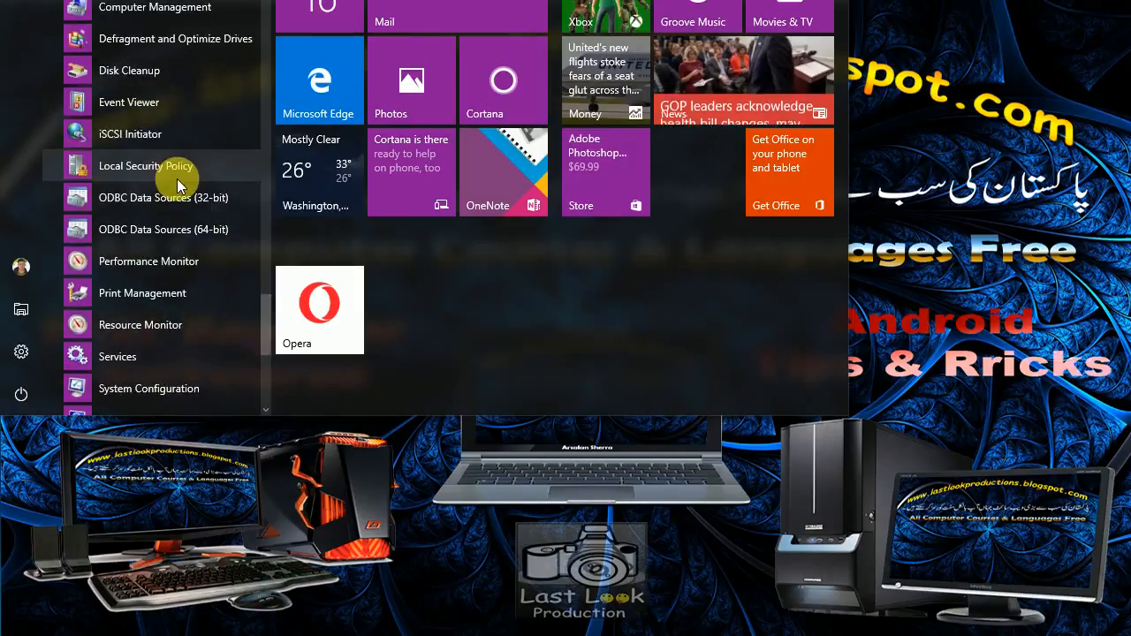
left_click(131, 265)
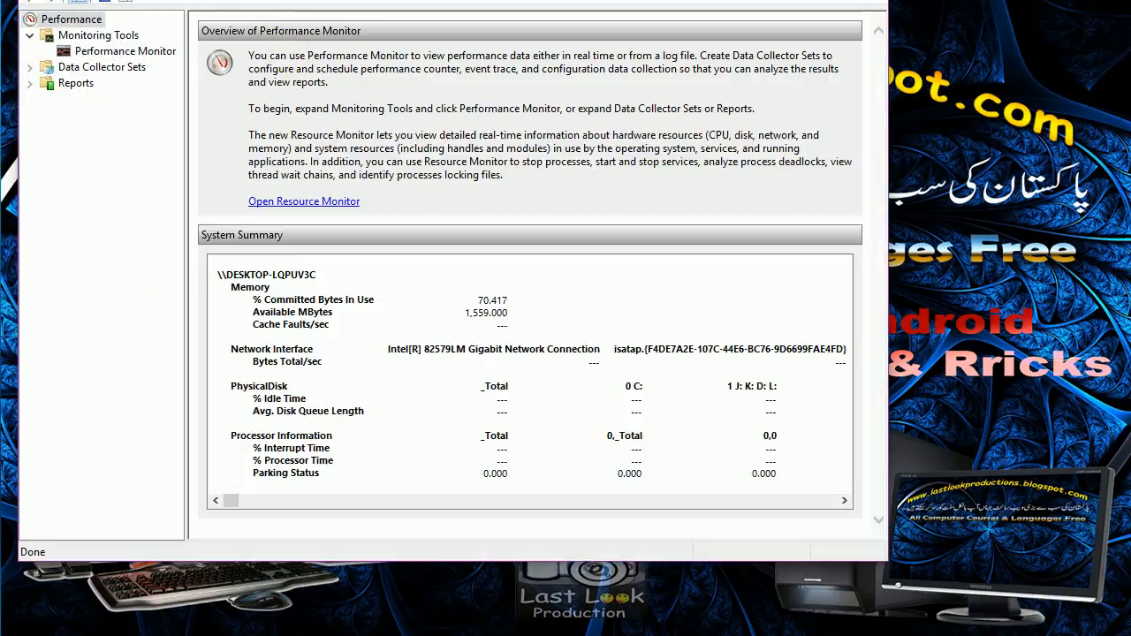
left_click_drag(272, 0, 325, 25)
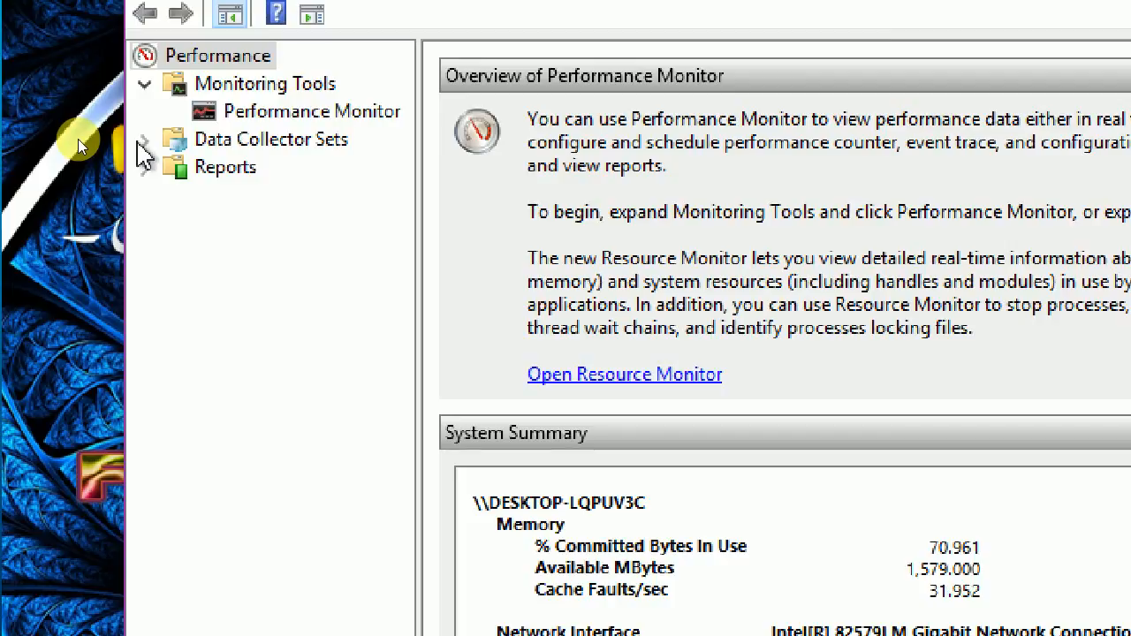
Start a new data collector set named CPU under the User Defined sets, using the manual (advanced) creation method.
left_click(144, 142)
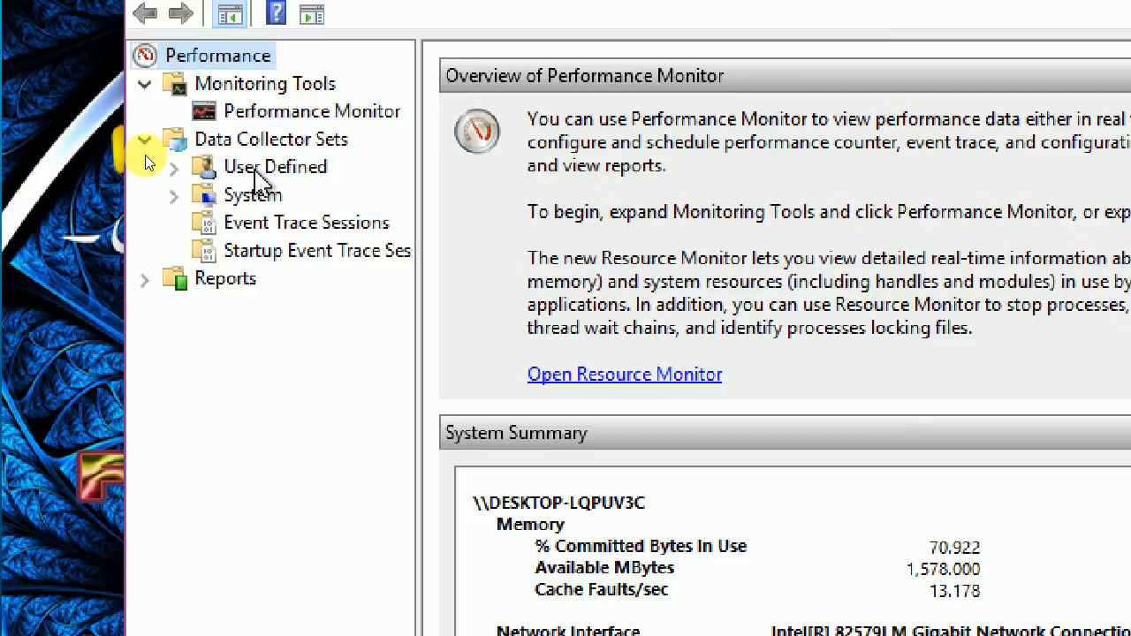
left_click(258, 174)
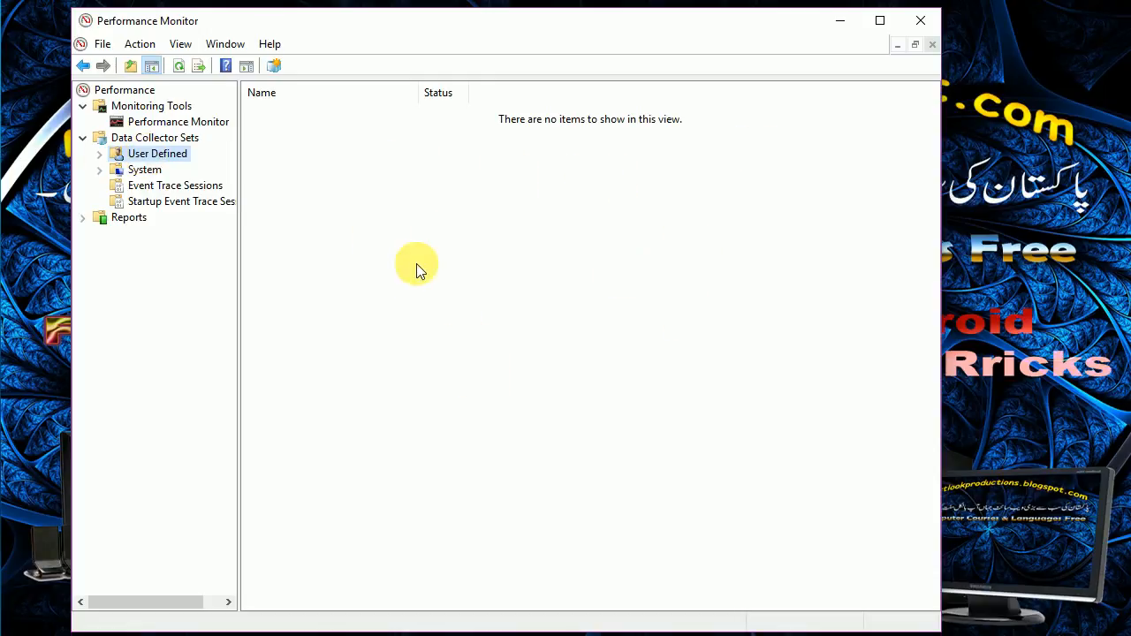
right_click(422, 179)
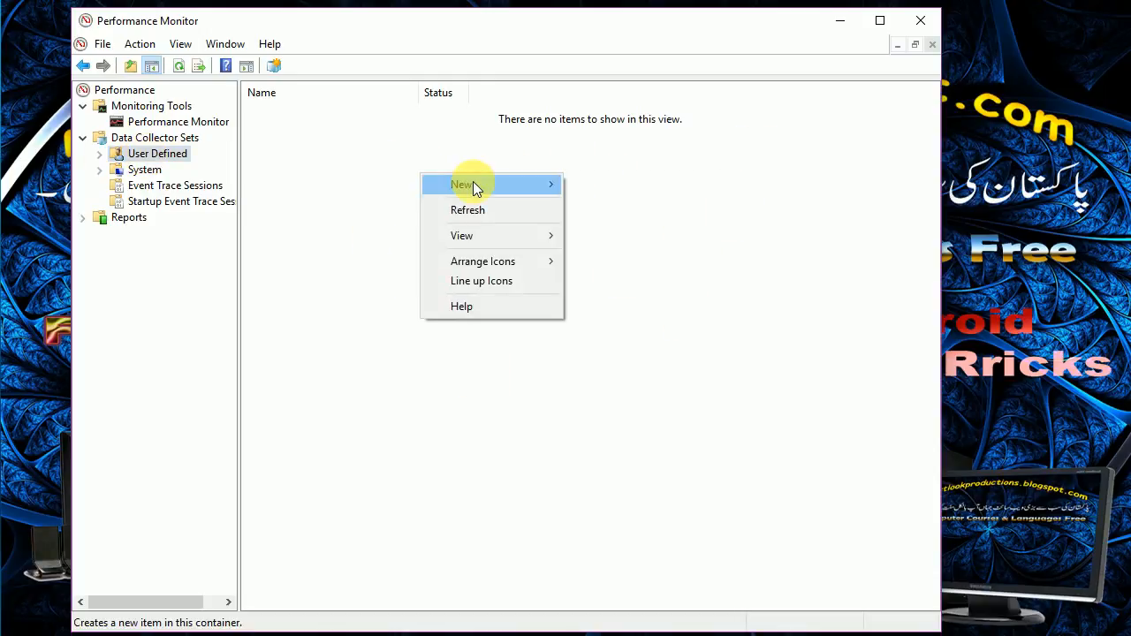
mouse_move(473, 184)
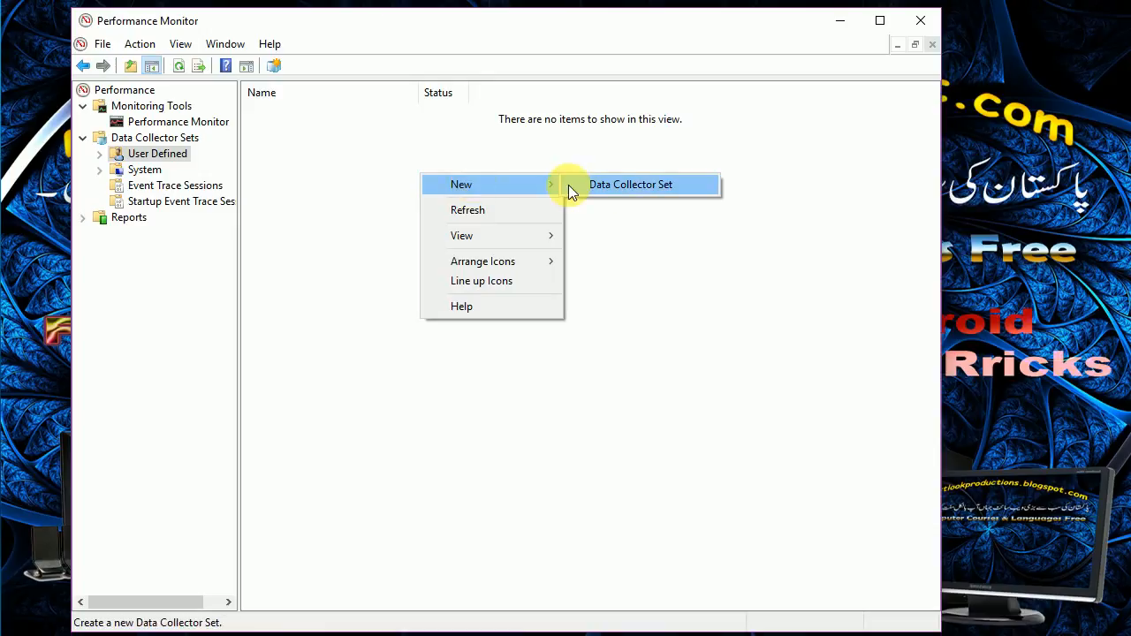
left_click(664, 186)
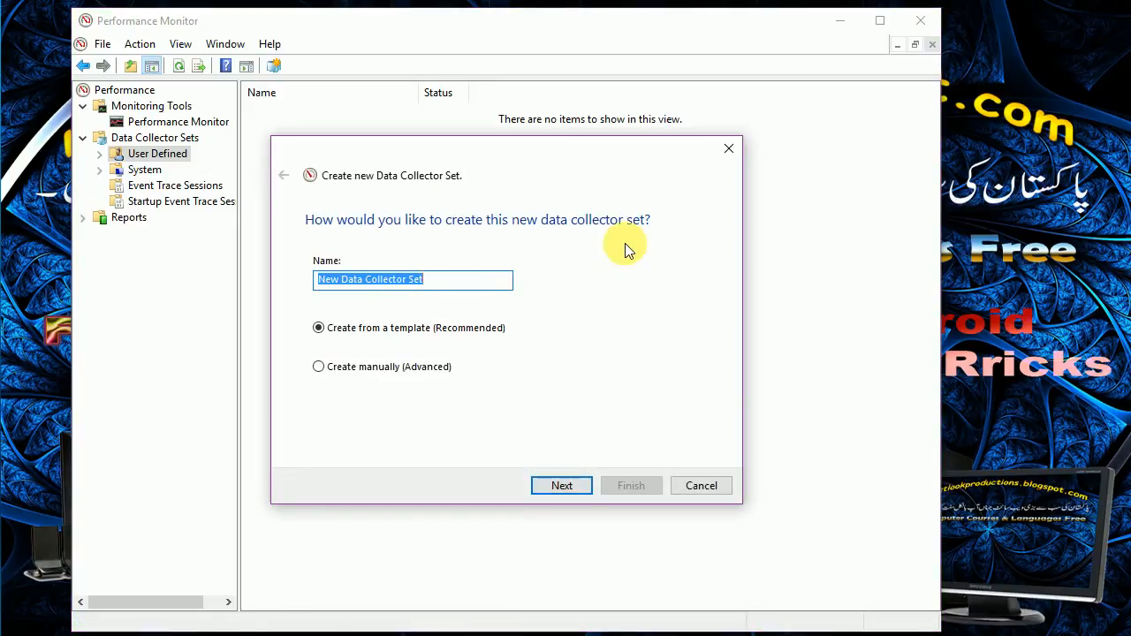
type("CPU")
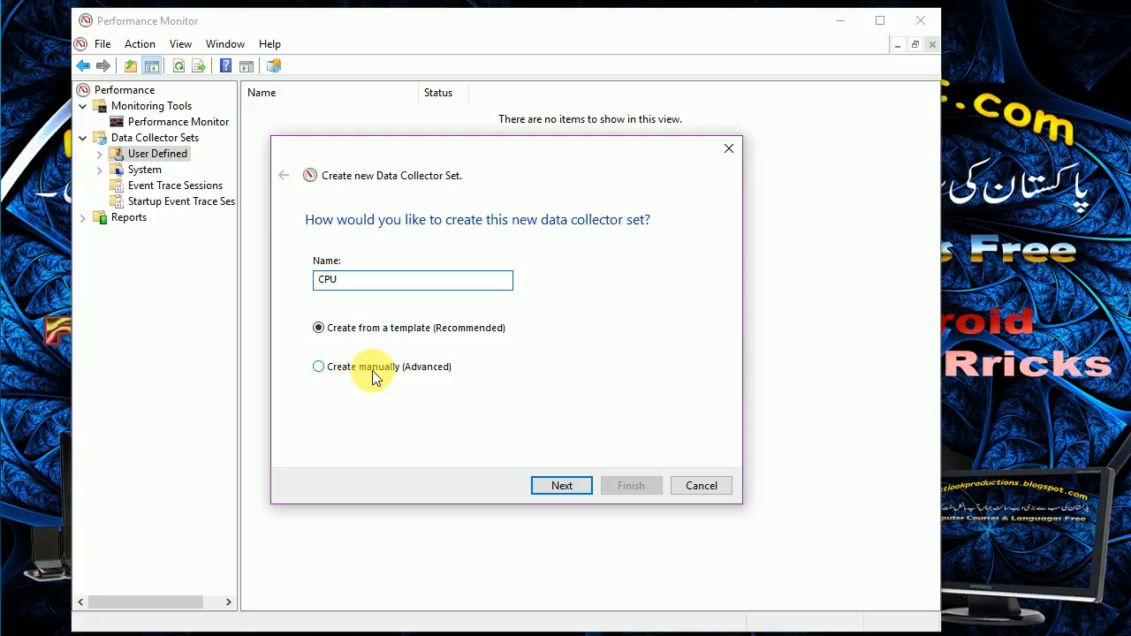
left_click(320, 367)
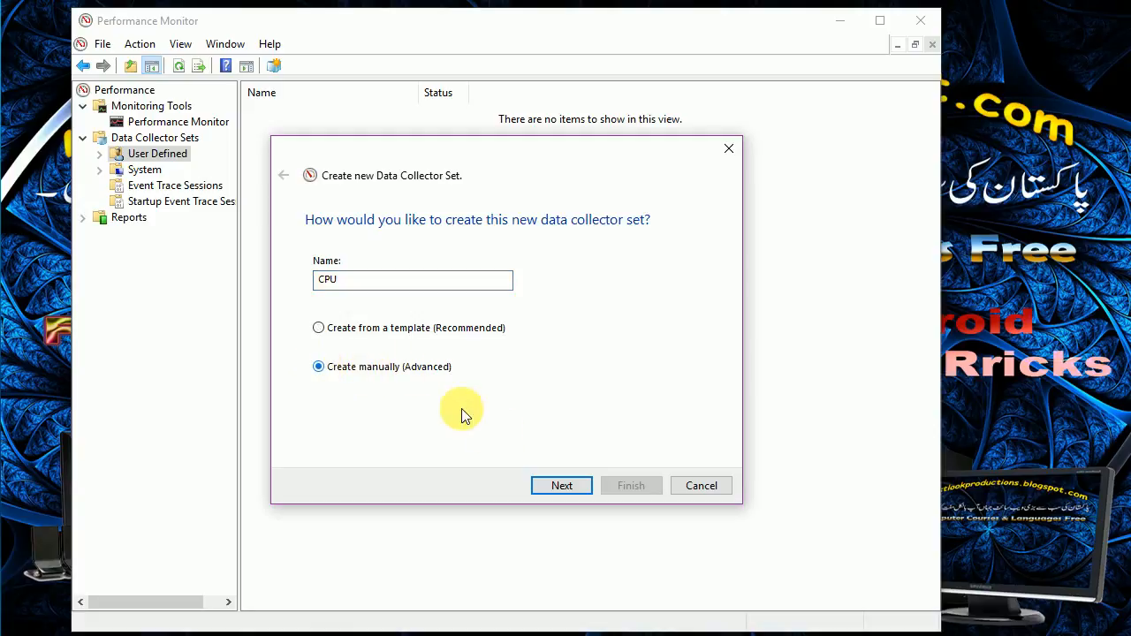
left_click(566, 485)
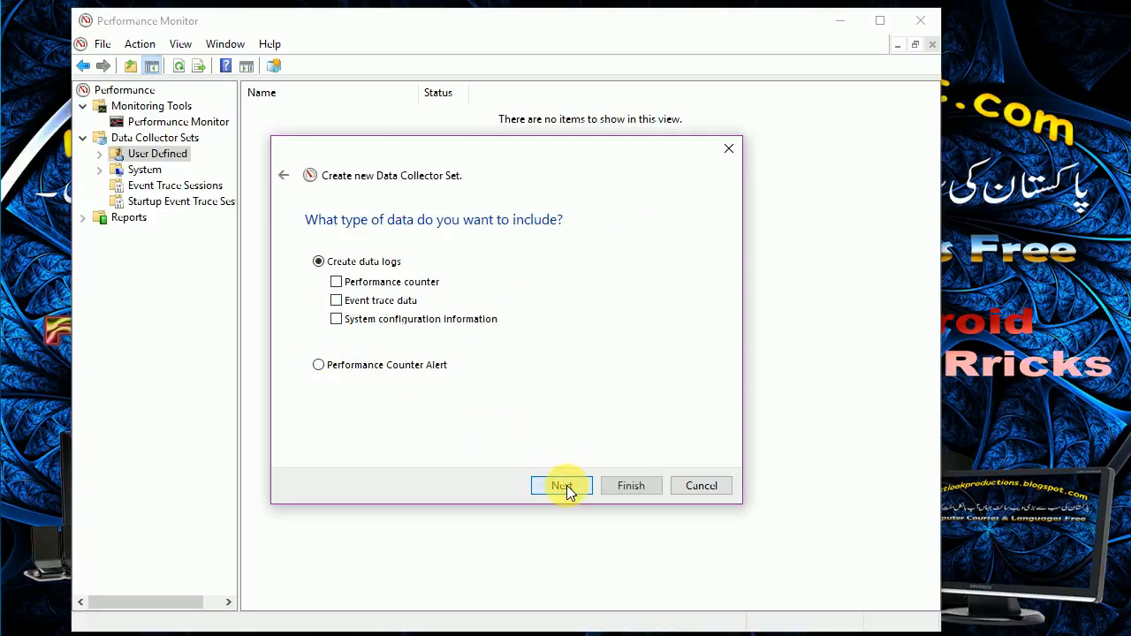
Include performance counter data logs in the collector set and open the selection of counters to add.
left_click(336, 285)
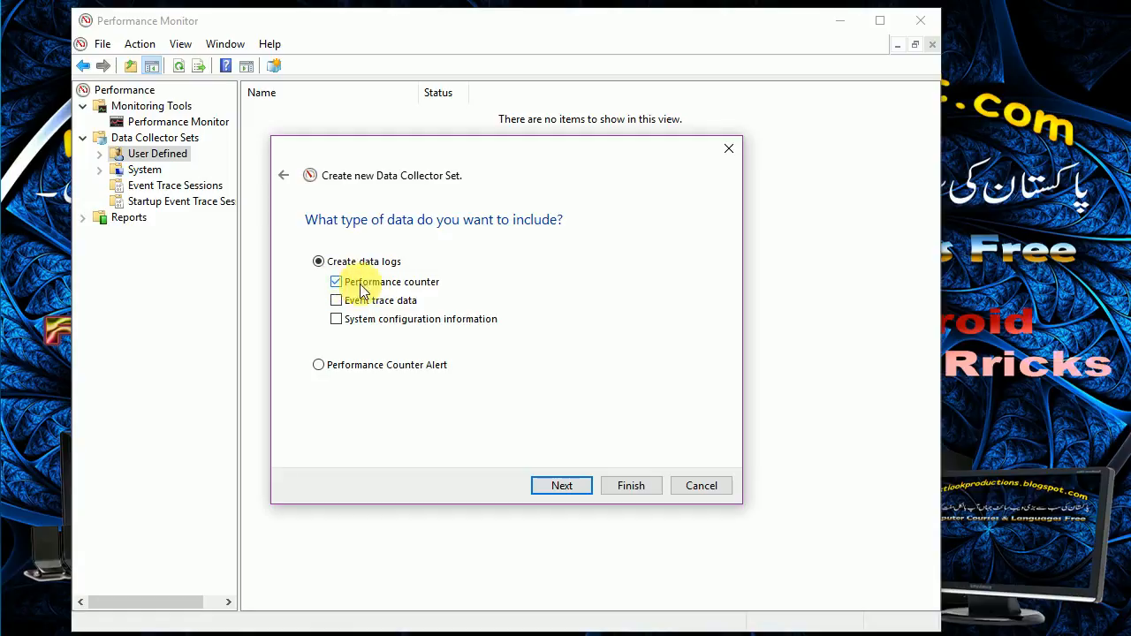
left_click(566, 485)
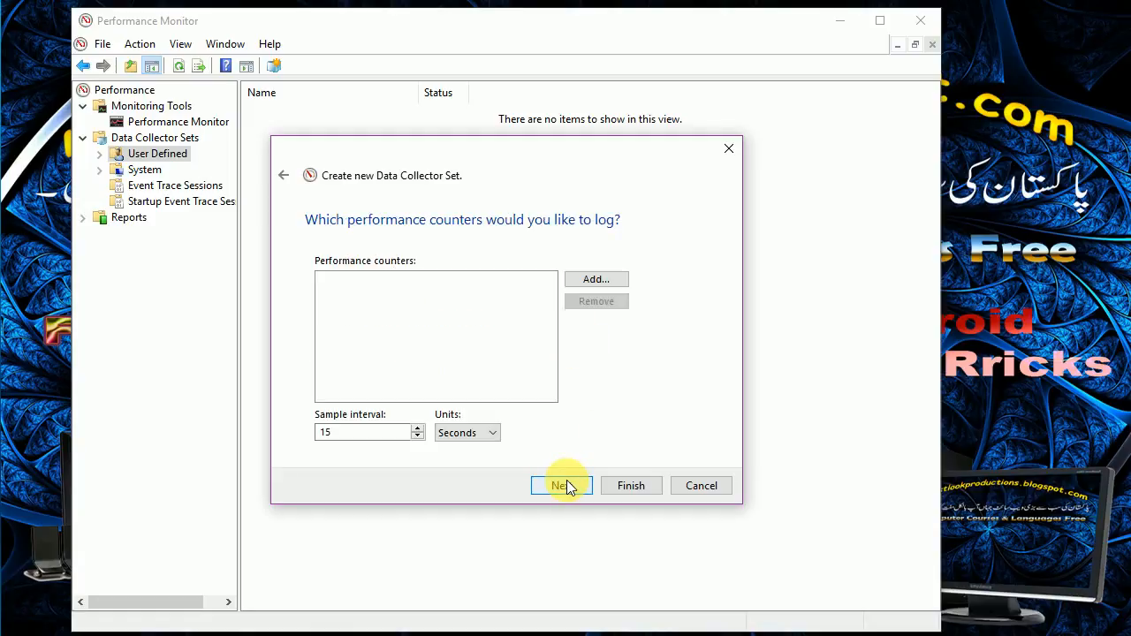
left_click(607, 282)
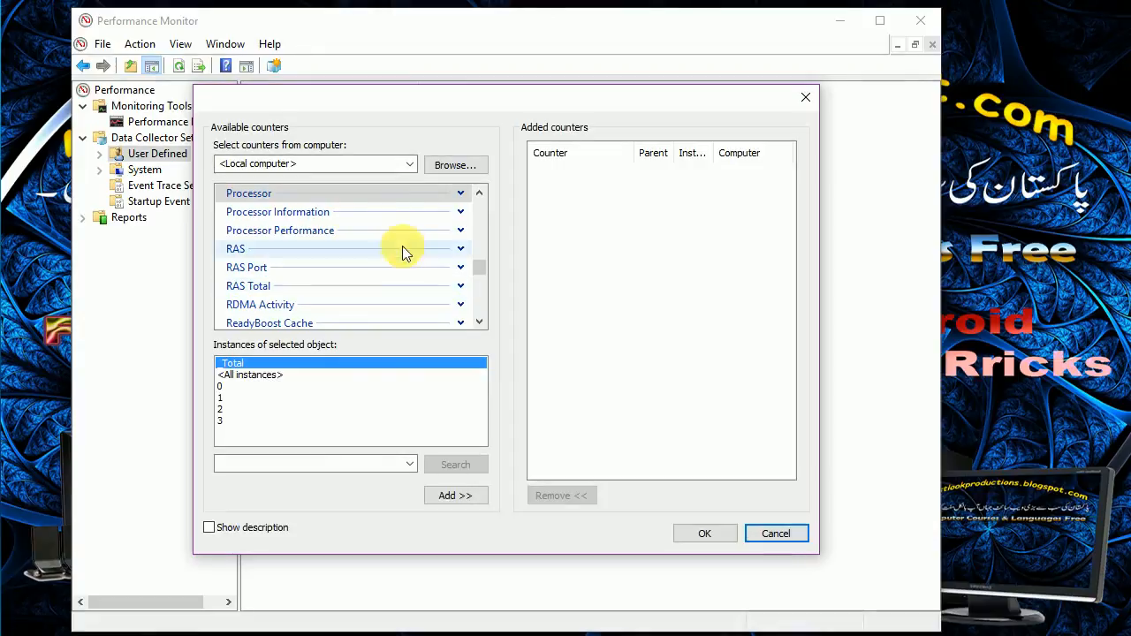
Add all Processor counters for instance 3 to the selected counters.
scroll(401, 195, "up", 2)
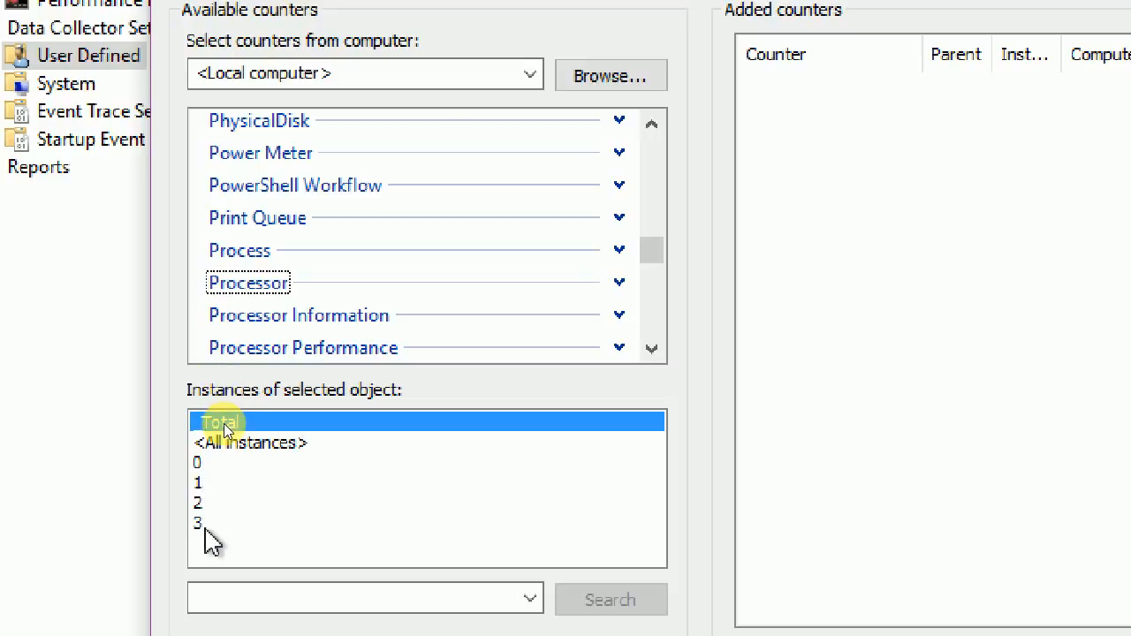
left_click(208, 525)
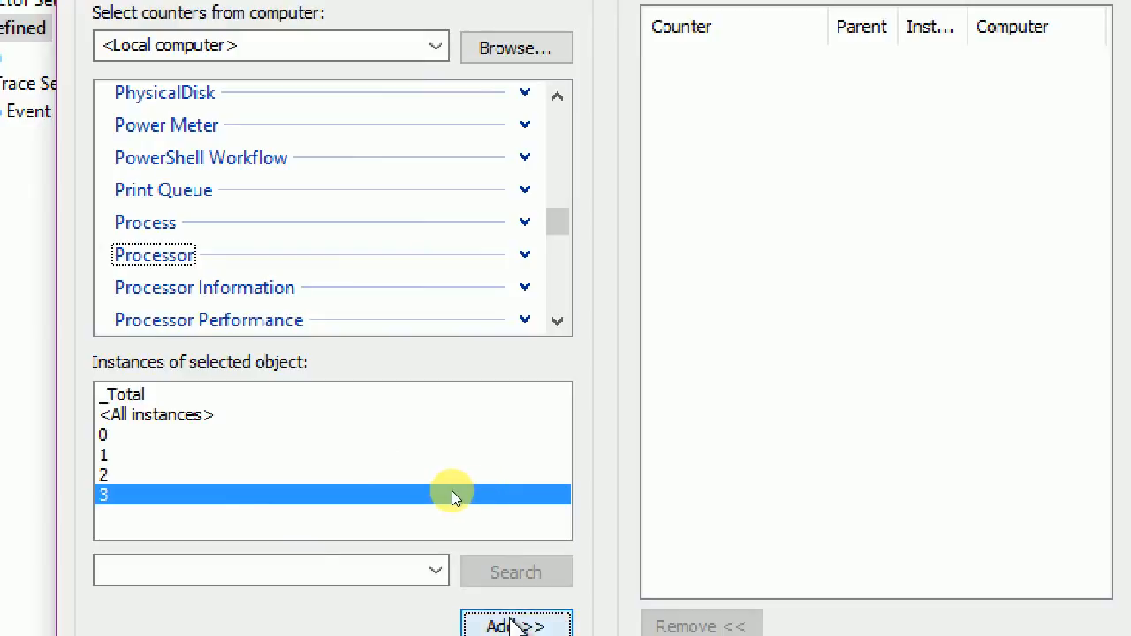
left_click(161, 456)
left_click(182, 494)
left_click(544, 624)
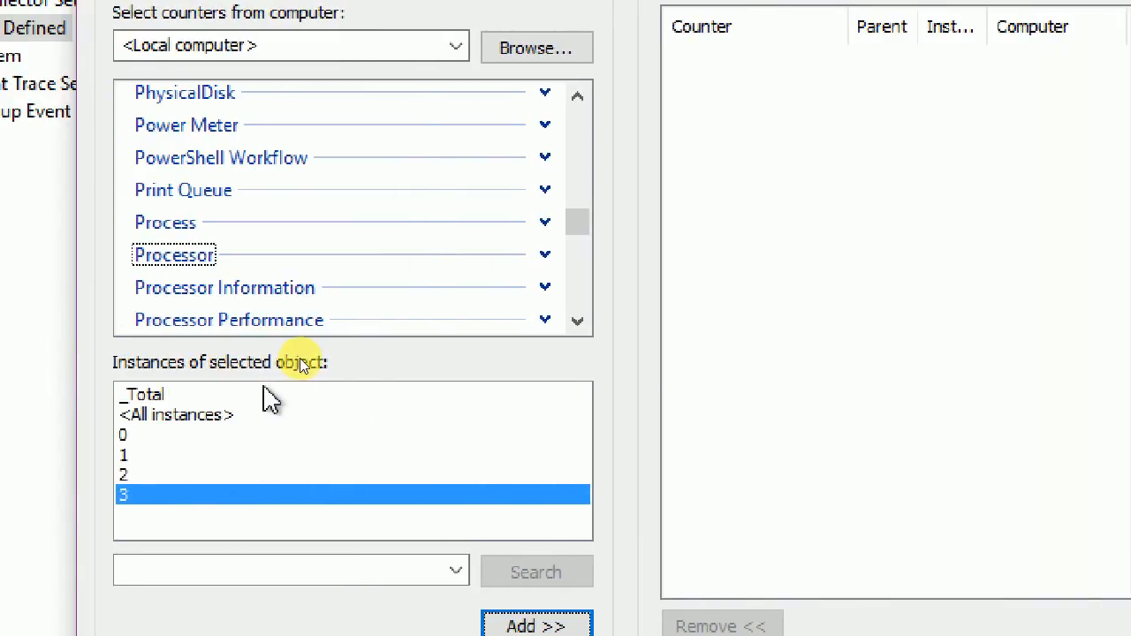
left_click(226, 391)
left_click(201, 495)
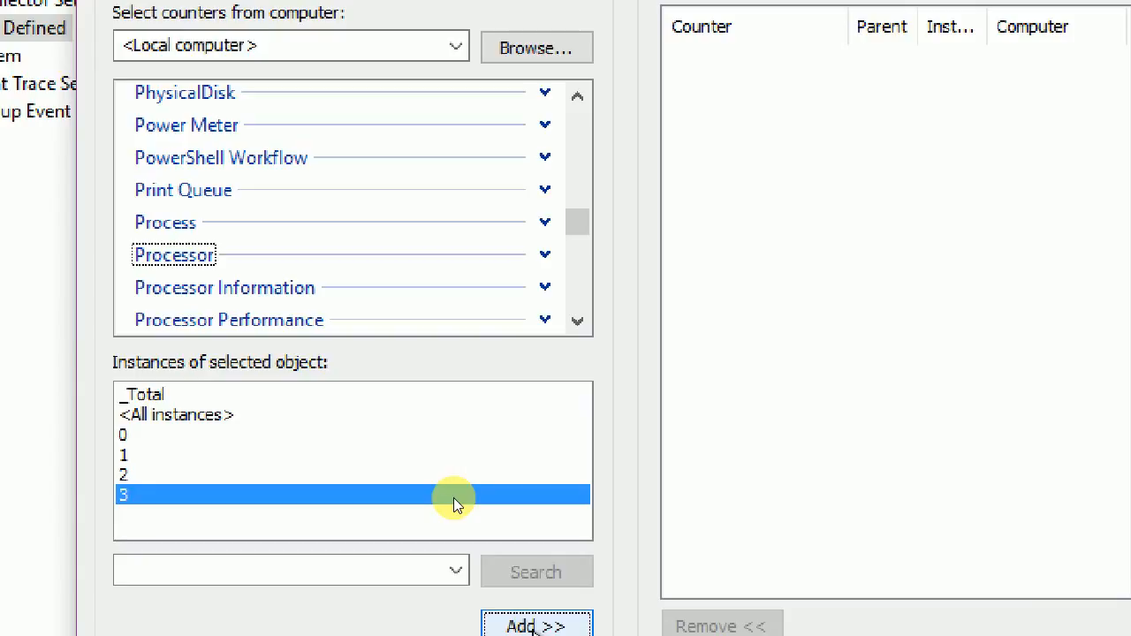
left_click(535, 626)
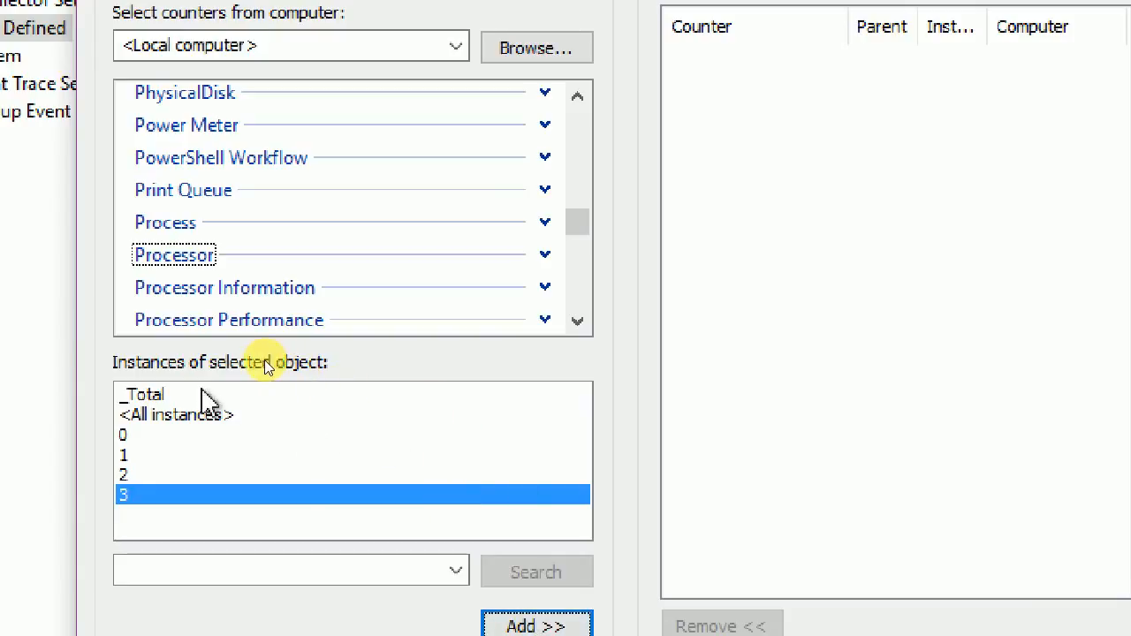
left_click(265, 394)
left_click(564, 621)
left_click(129, 477)
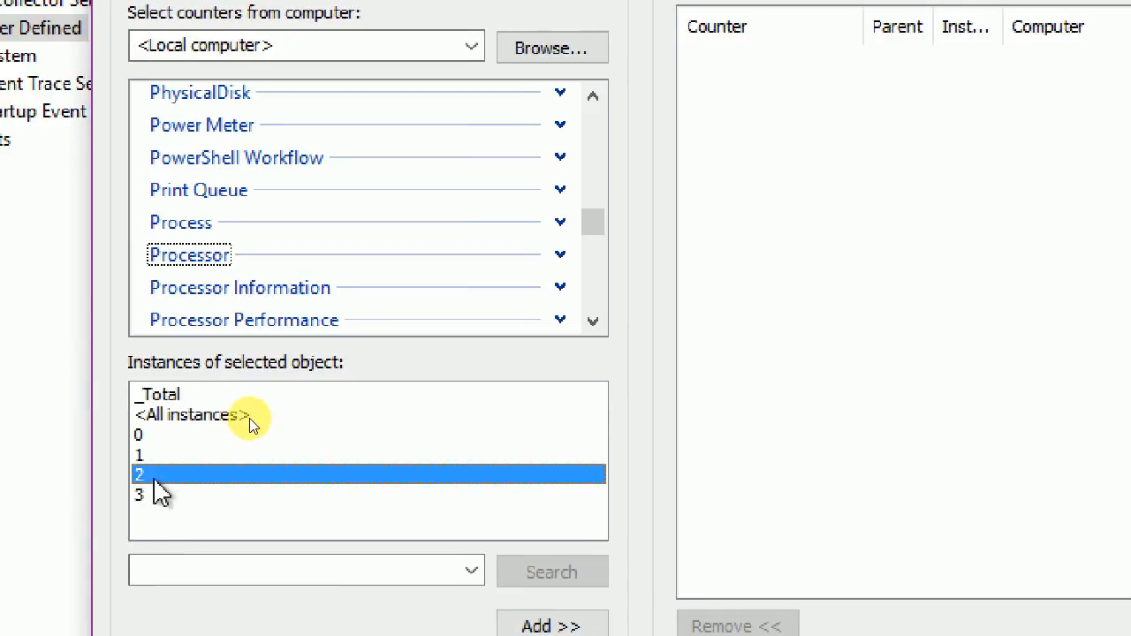
left_click(179, 495)
left_click(521, 623)
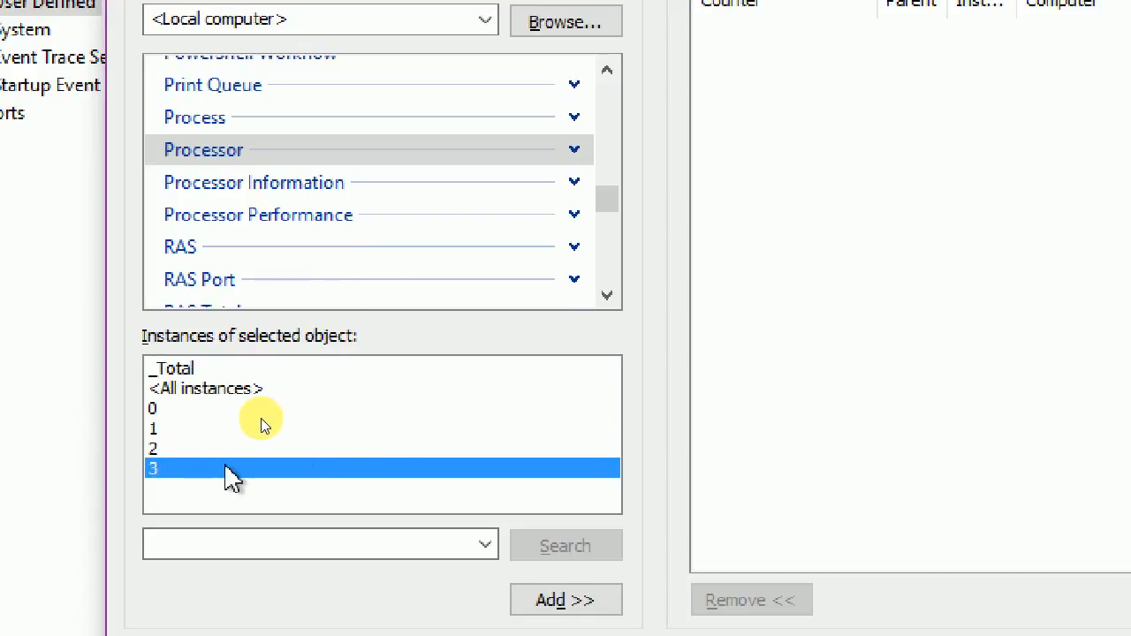
left_click(546, 601)
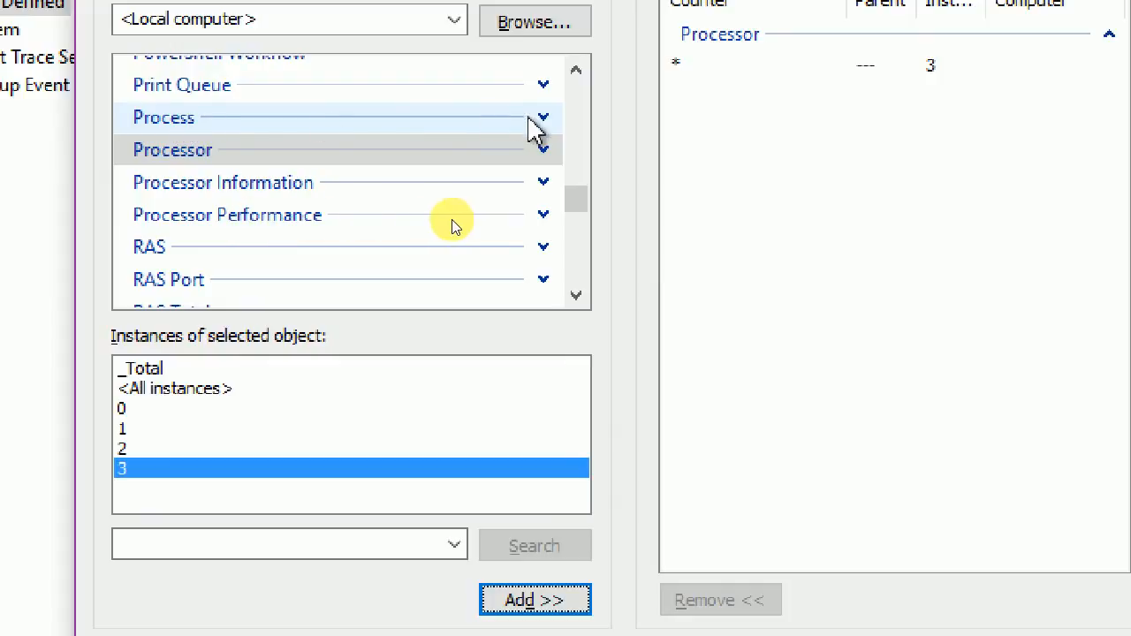
Add the Process object's Thread Count counter for the _Total instance and confirm the counter selection.
left_click(543, 118)
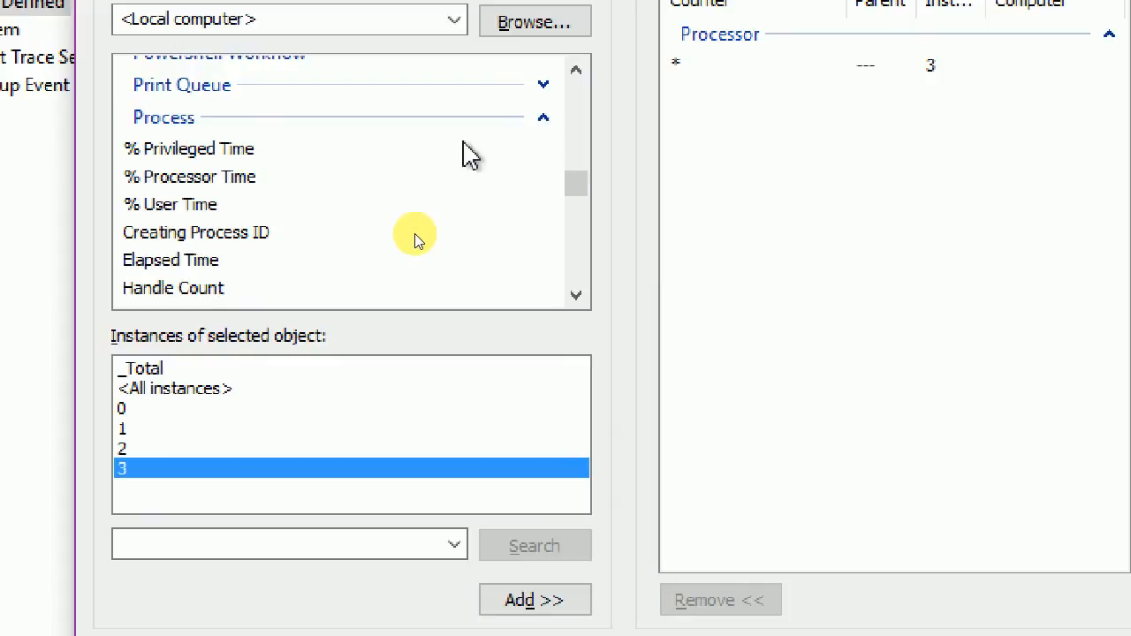
scroll(462, 151, "down", 5)
scroll(415, 233, "down", 3)
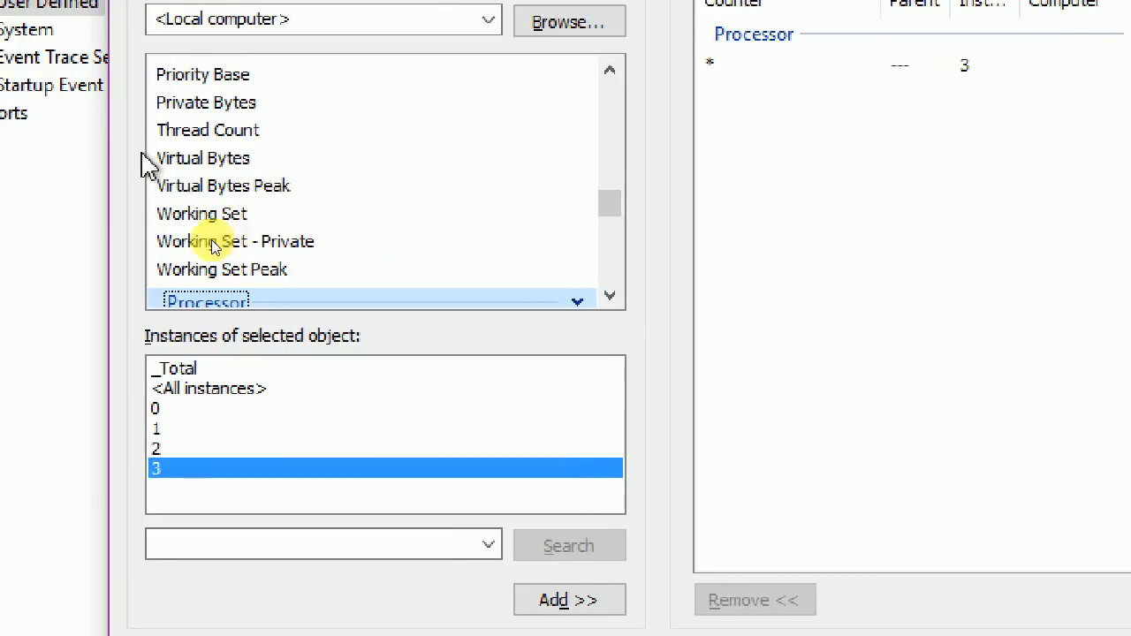
left_click(246, 133)
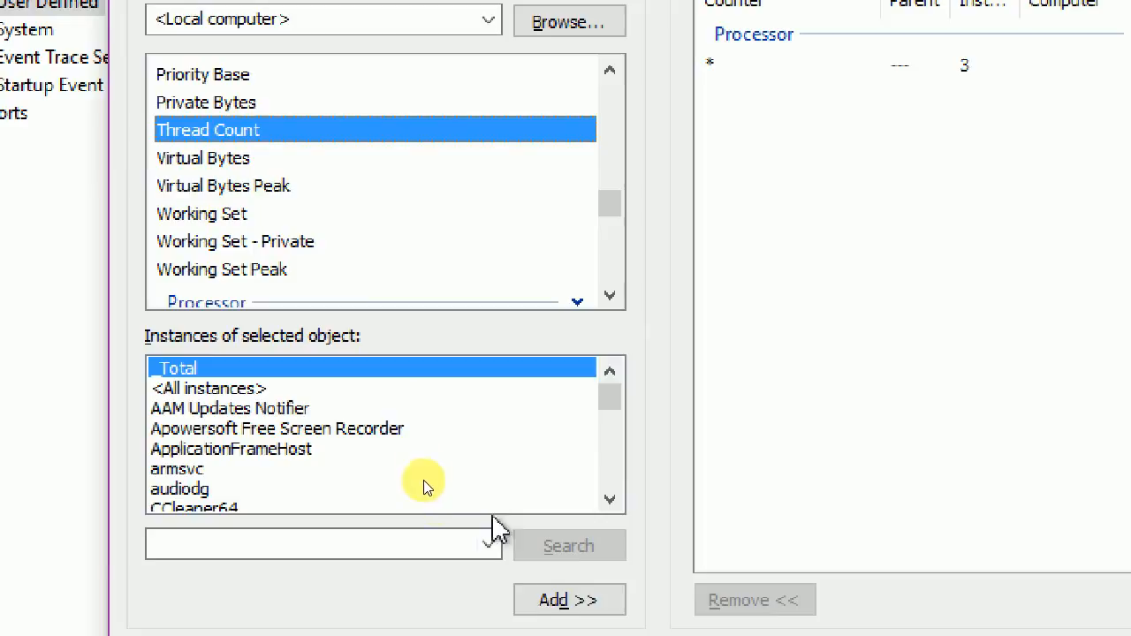
left_click(545, 619)
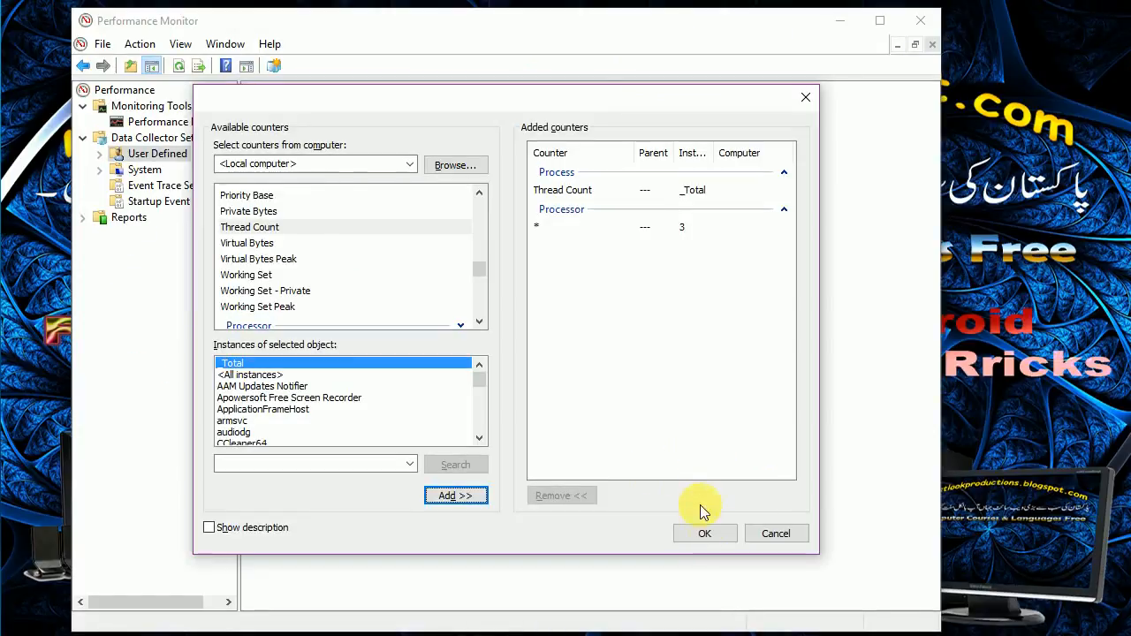
left_click(713, 532)
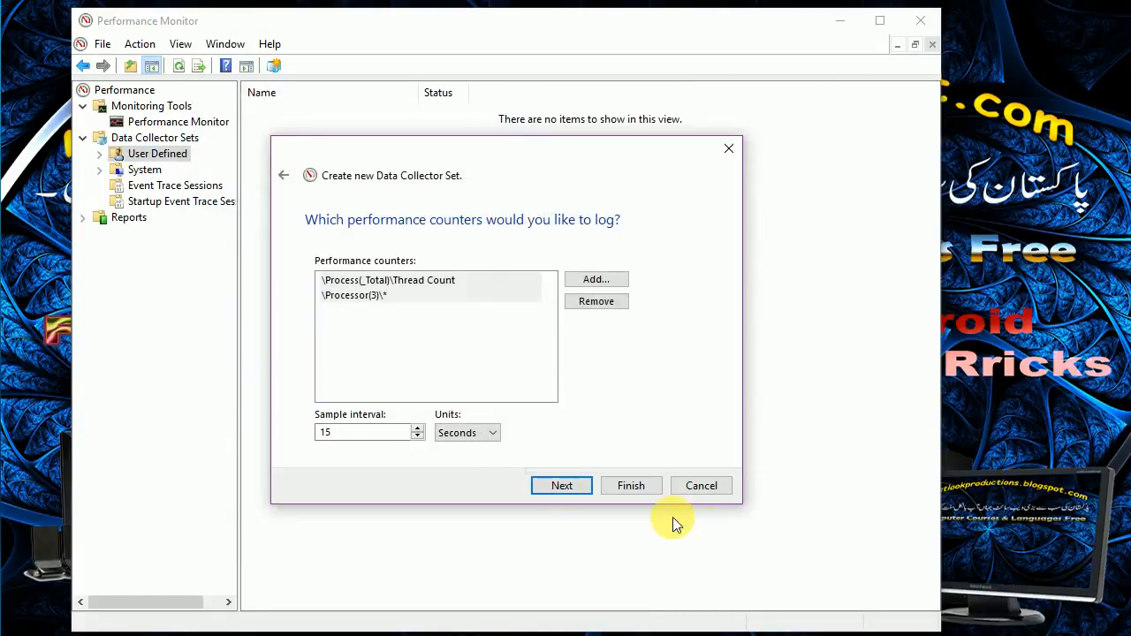
Keep the remaining defaults, finish the CPU data collector set with Save and close, and close Performance Monitor.
left_click(562, 486)
left_click(572, 487)
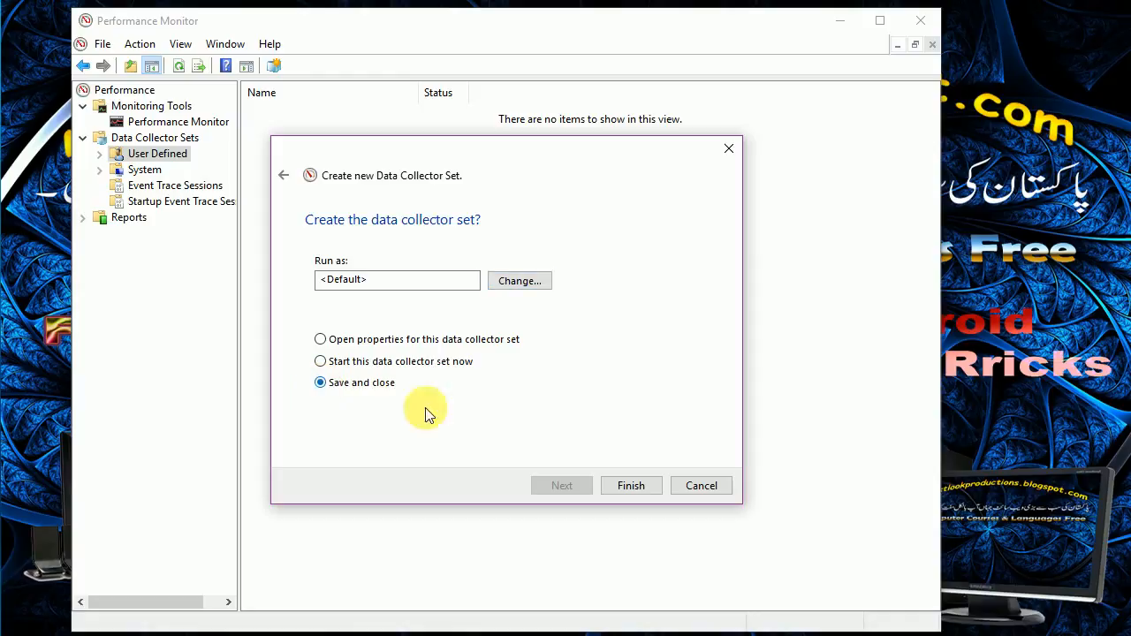
left_click(616, 486)
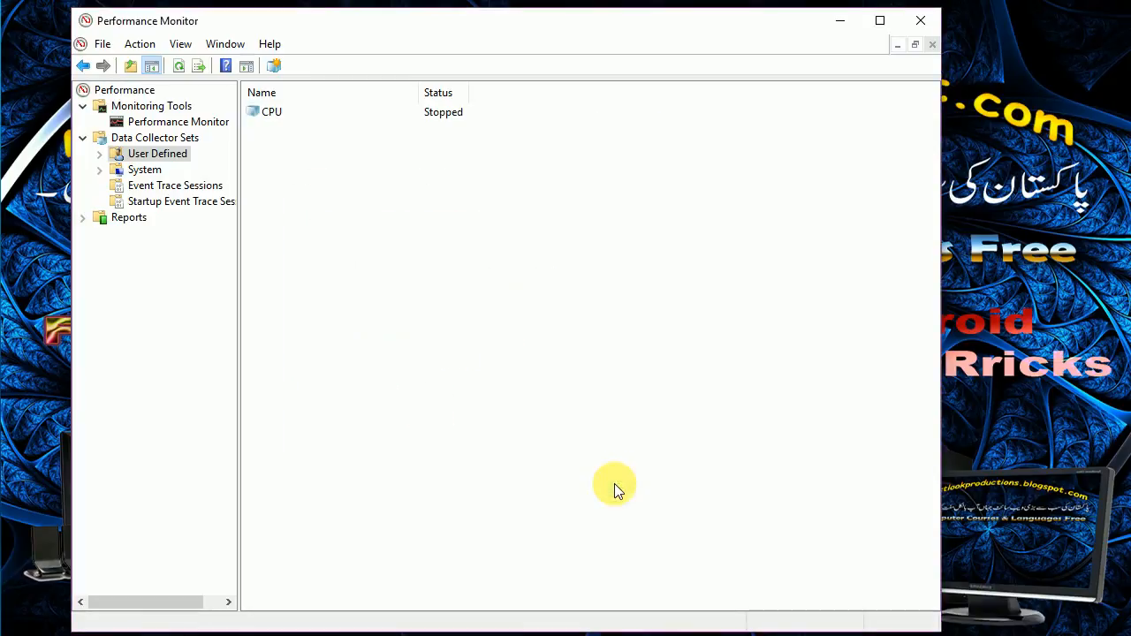
left_click(928, 22)
right_click(411, 131)
left_click(441, 180)
right_click(441, 177)
left_click(464, 227)
right_click(462, 220)
left_click(478, 276)
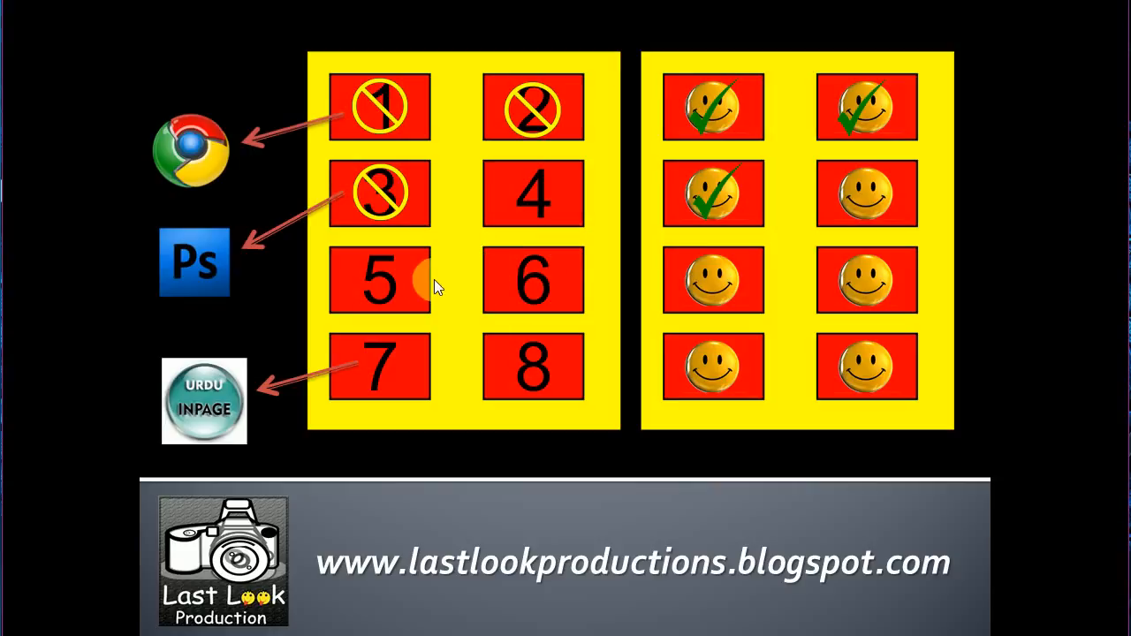
left_click(381, 107)
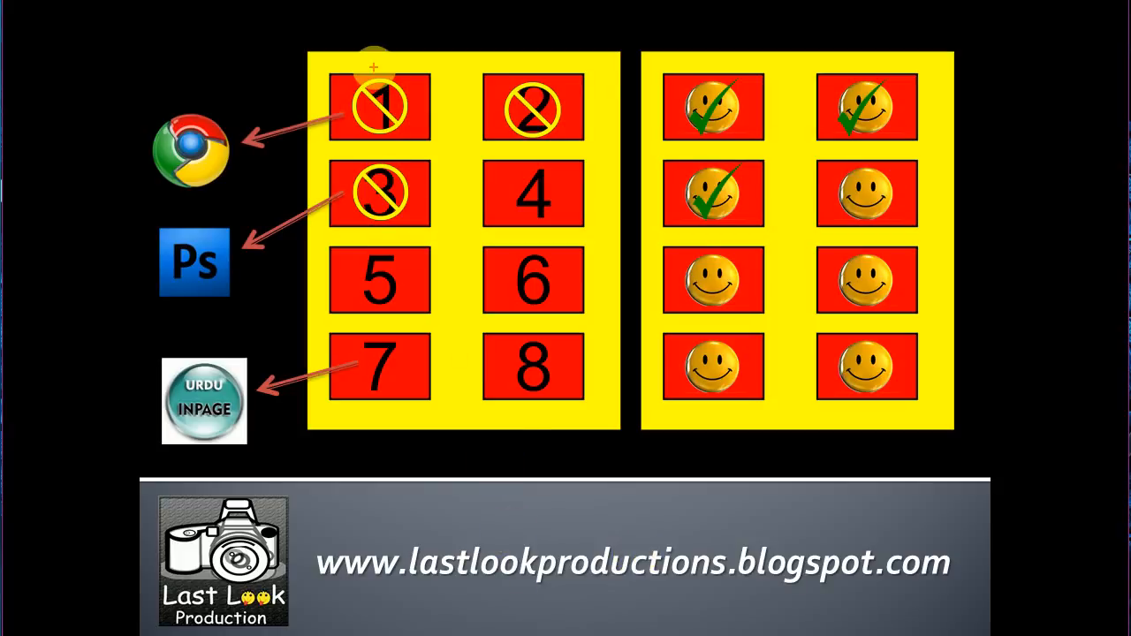
mouse_move(711, 71)
left_mouse_down()
mouse_move(683, 93)
mouse_move(710, 67)
left_mouse_up()
mouse_move(888, 64)
left_mouse_down()
mouse_move(831, 132)
mouse_move(879, 67)
left_mouse_up()
left_click_drag(738, 162, 759, 172)
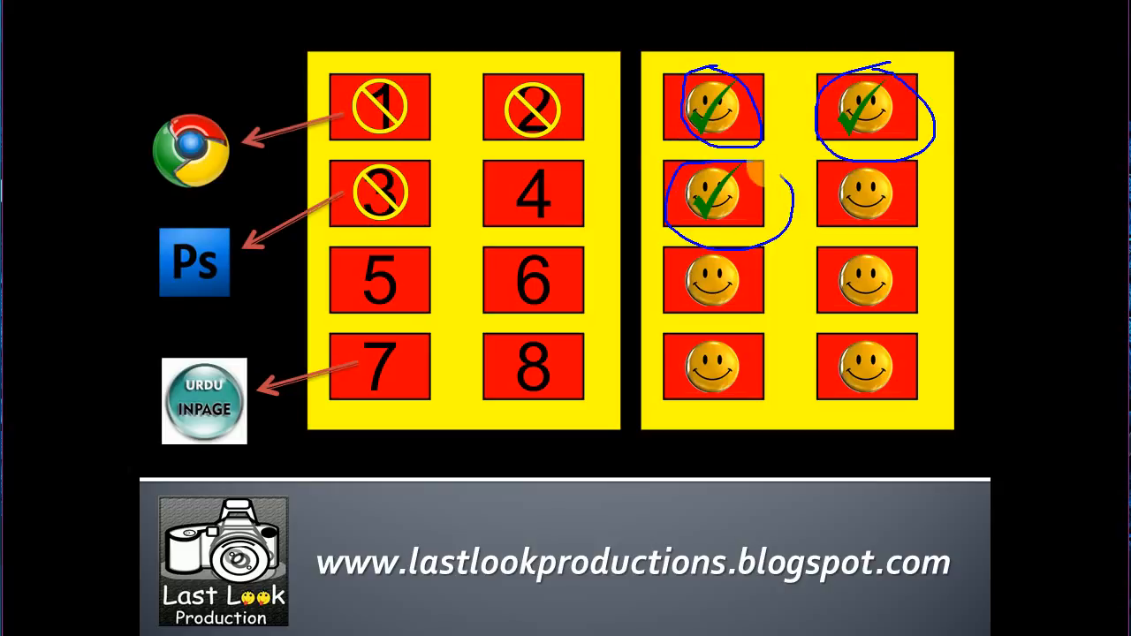
left_click_drag(404, 75, 361, 146)
left_click_drag(360, 71, 415, 141)
left_click_drag(525, 81, 563, 155)
left_click_drag(417, 161, 411, 210)
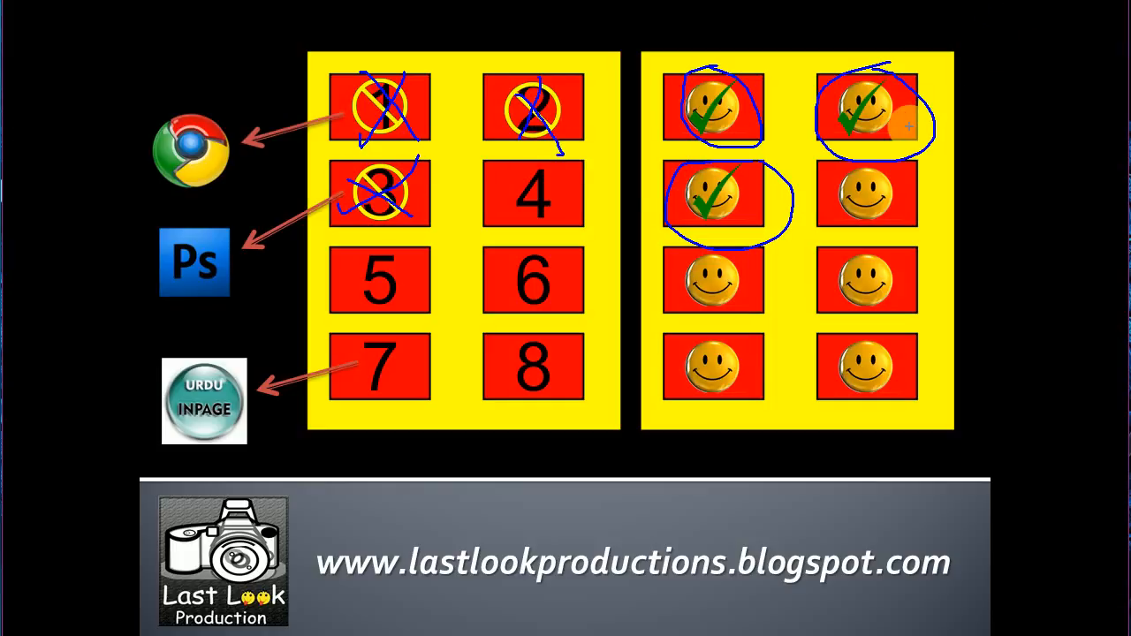
key("Escape")
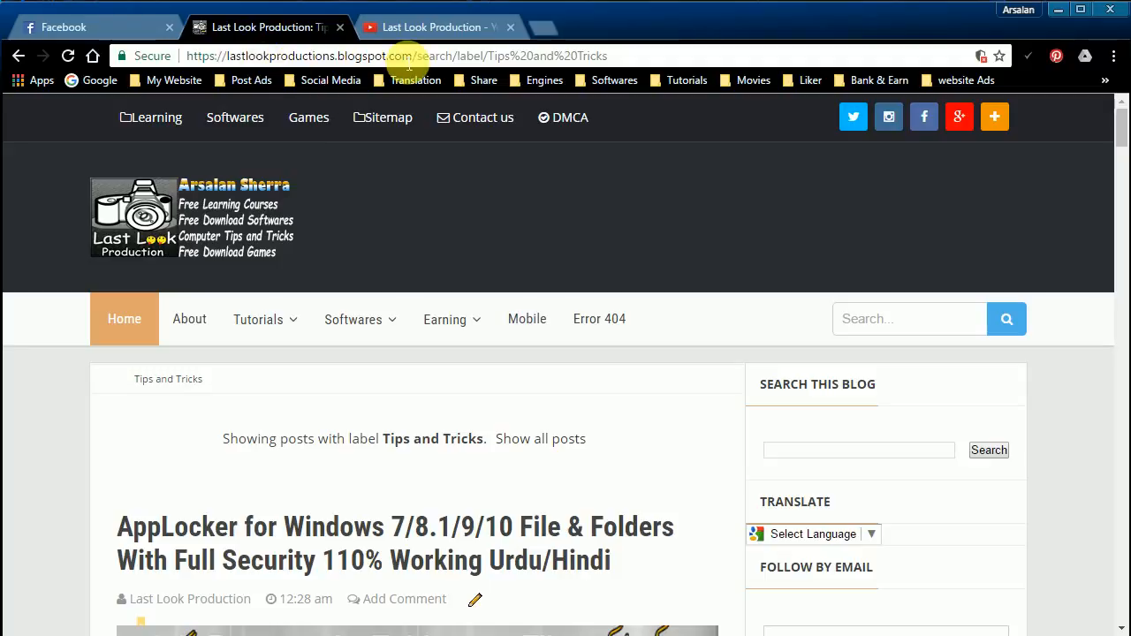
Look through the blog's Tutorials categories and its Tips and Tricks posts down to the page footer.
mouse_move(272, 335)
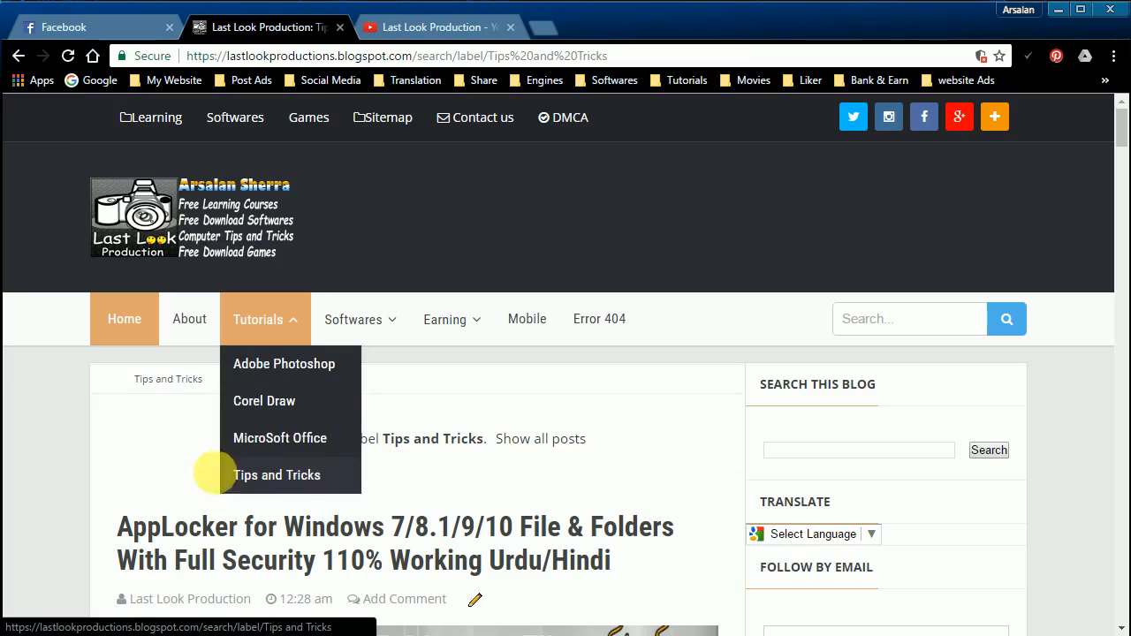
scroll(113, 269, "down", 4)
scroll(300, 358, "down", 13)
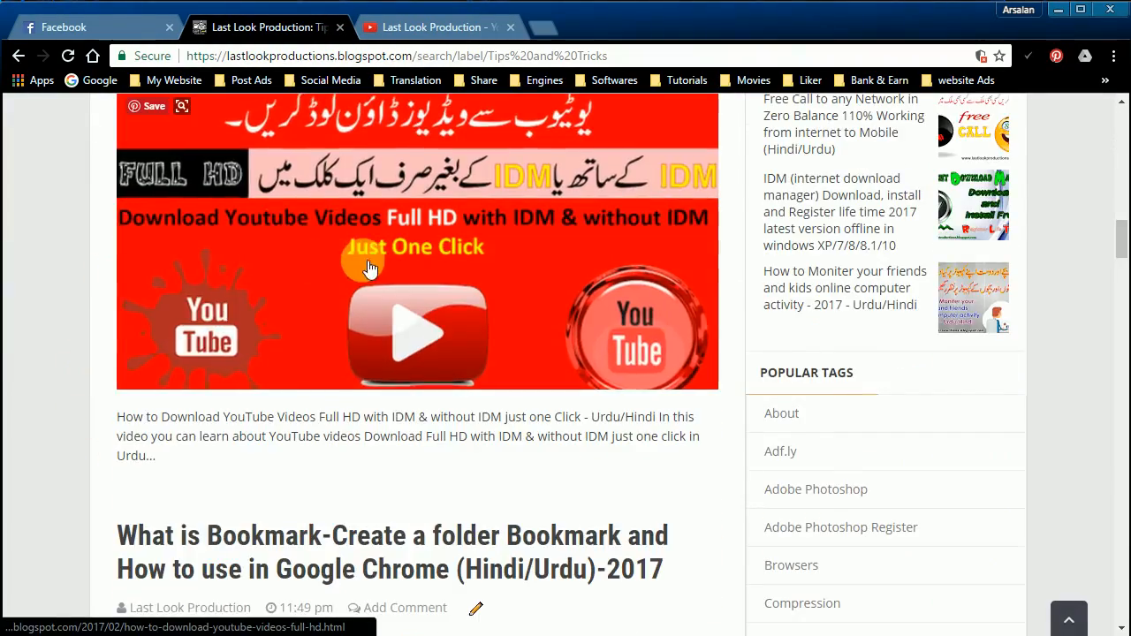
scroll(220, 315, "up", 18)
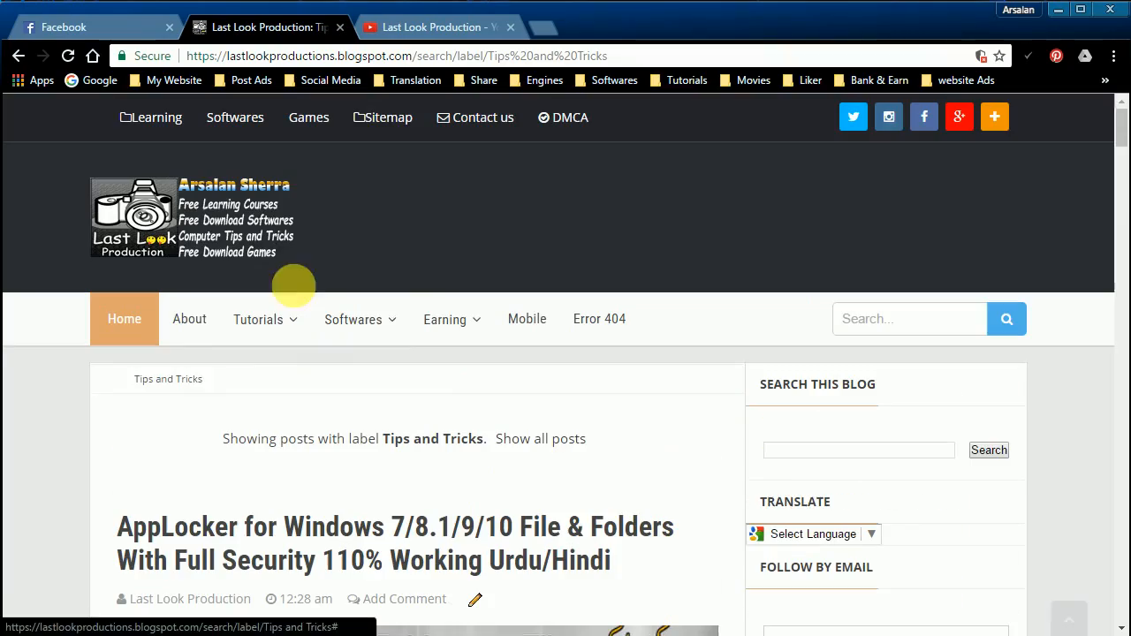
left_click_drag(1118, 144, 1119, 619)
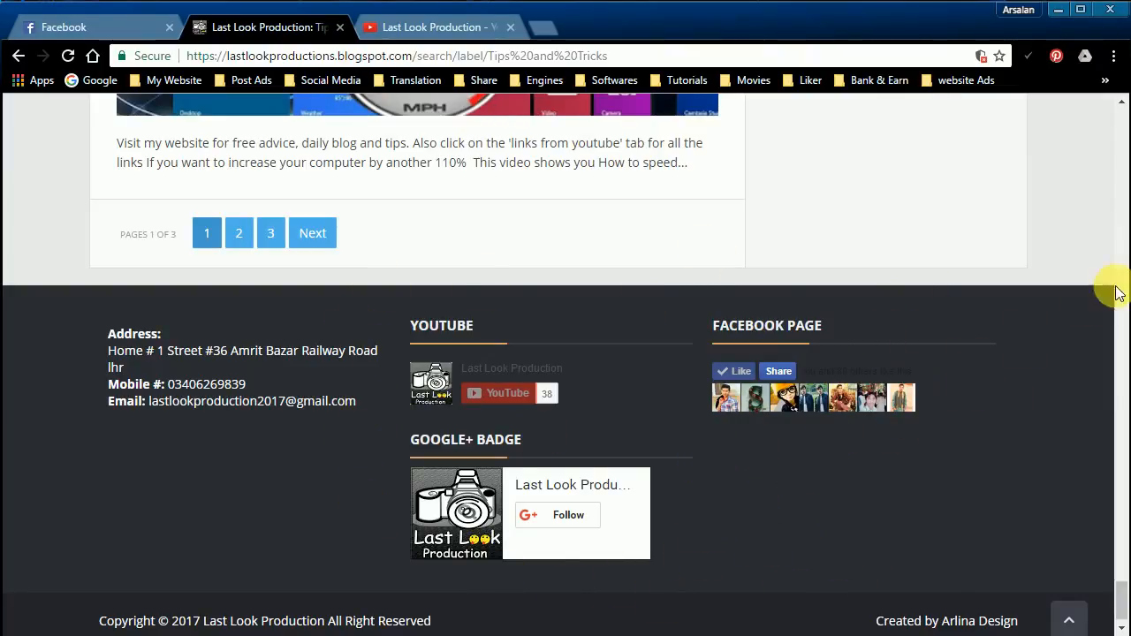
left_click_drag(1115, 599, 1116, 119)
mouse_move(301, 315)
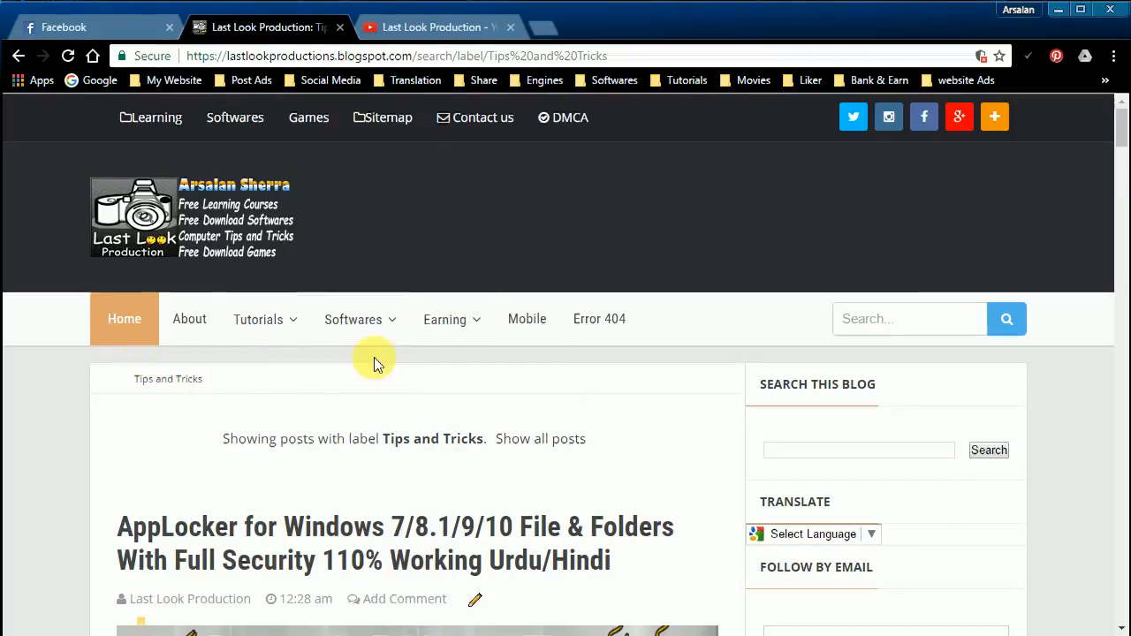
Switch to the Last Look Production YouTube channel and look over its header, subscribe area, playlists and popular uploads.
left_click(416, 26)
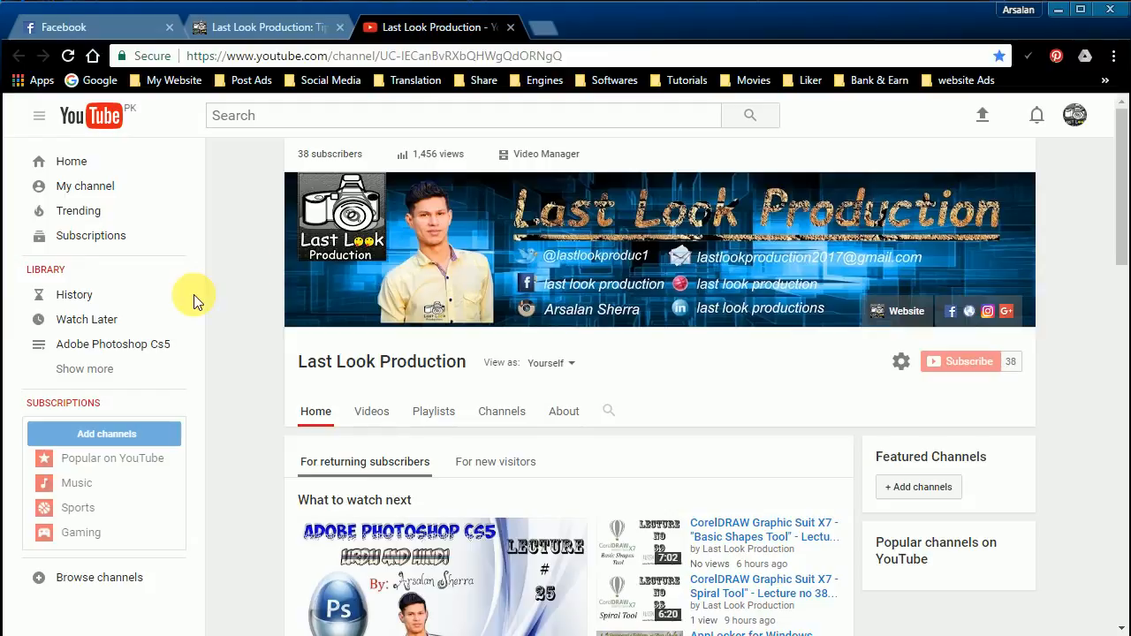
left_click_drag(284, 140, 1038, 428)
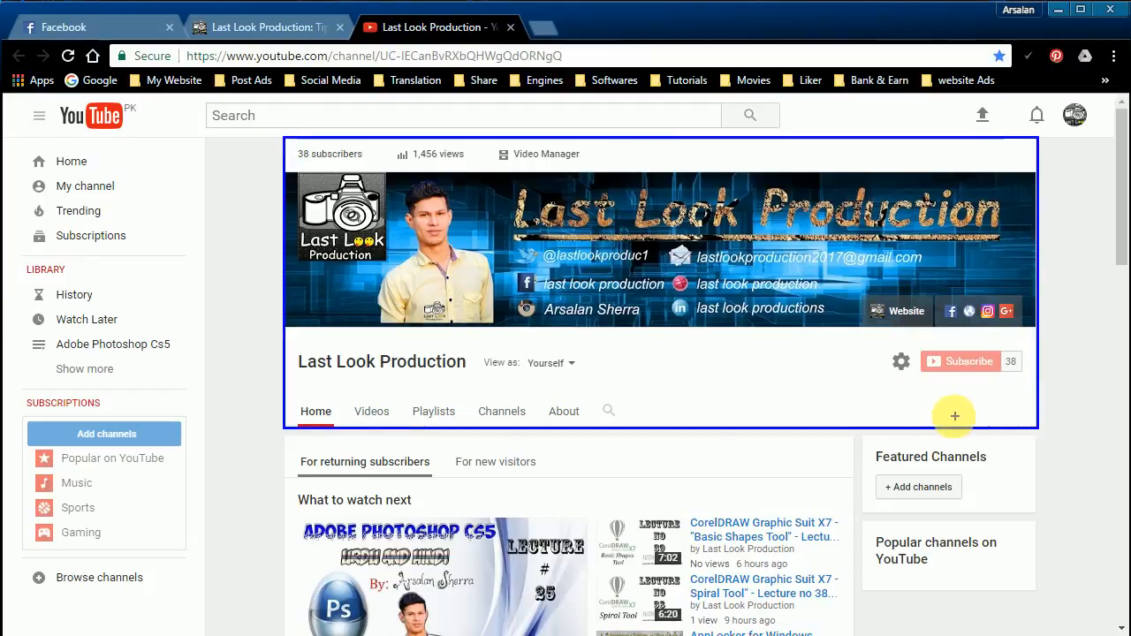
left_click_drag(888, 341, 1029, 379)
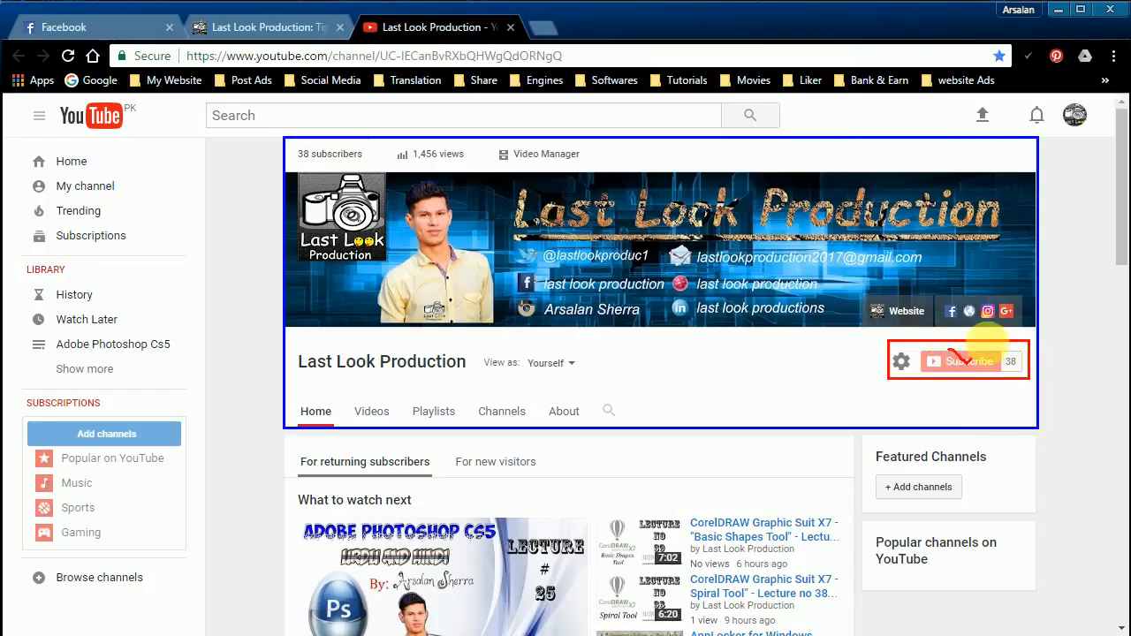
left_click_drag(1036, 294, 956, 359)
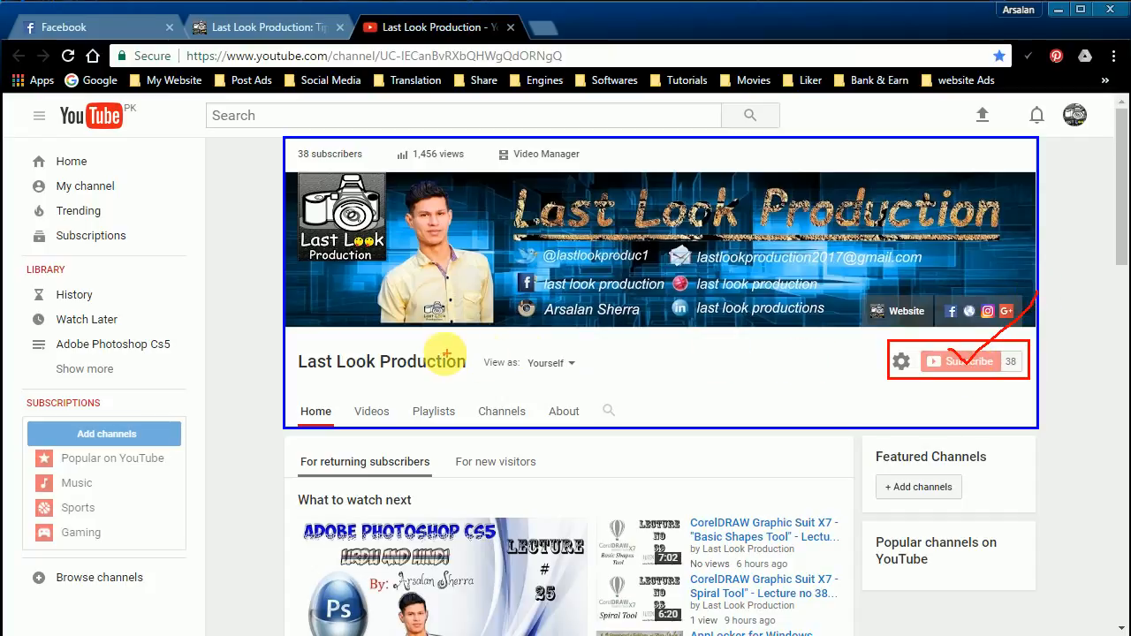
key("Escape")
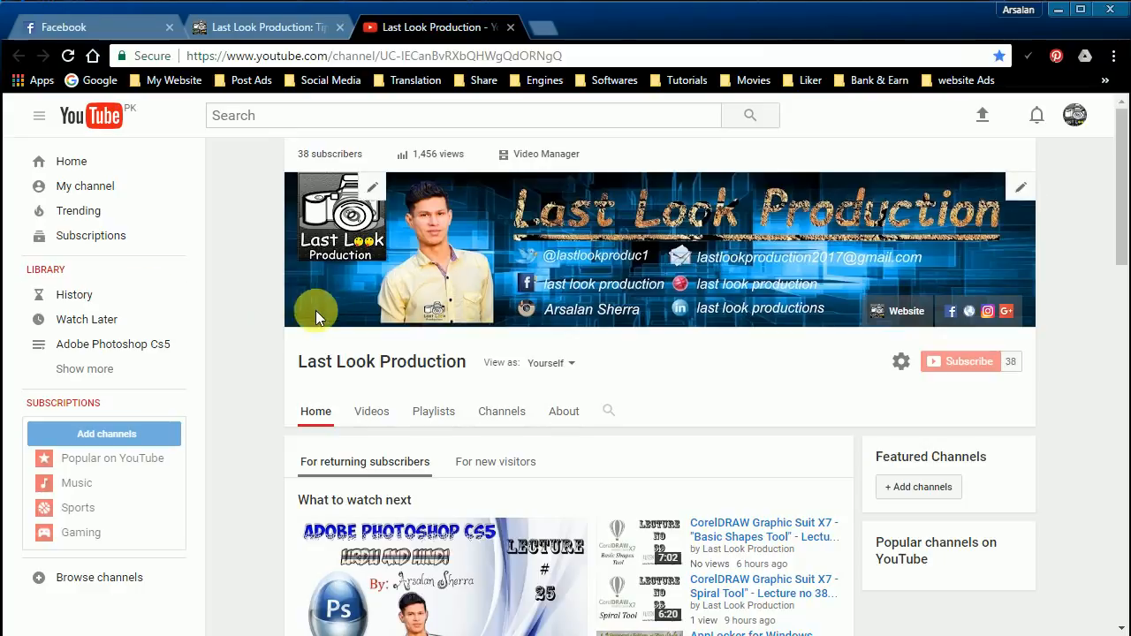
scroll(261, 327, "down", 3)
scroll(261, 325, "down", 2)
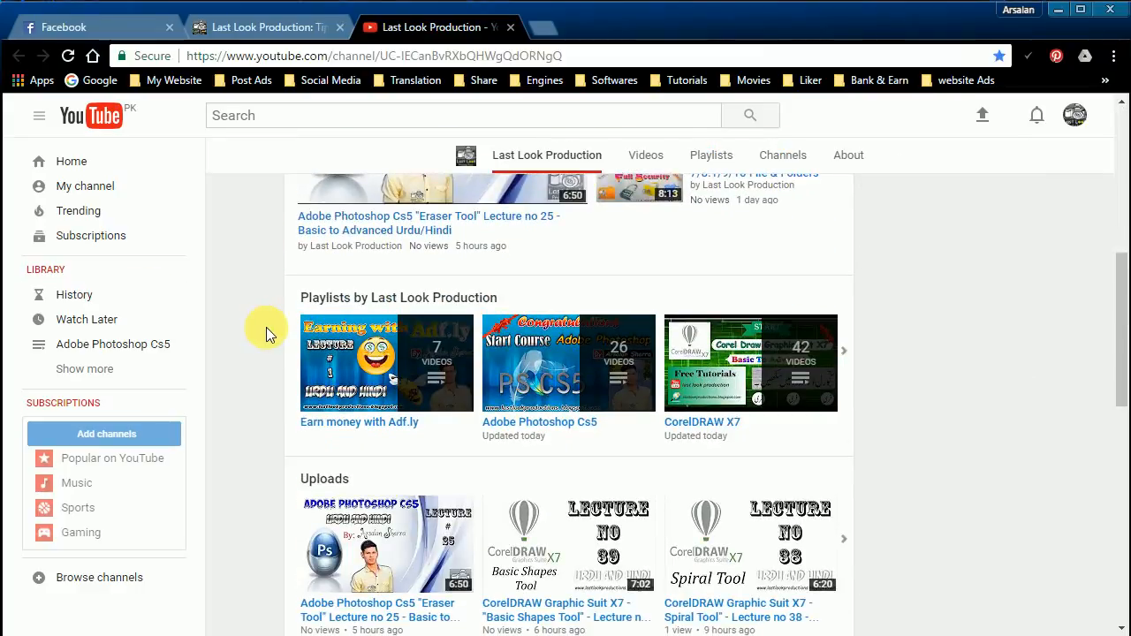
scroll(266, 327, "down", 5)
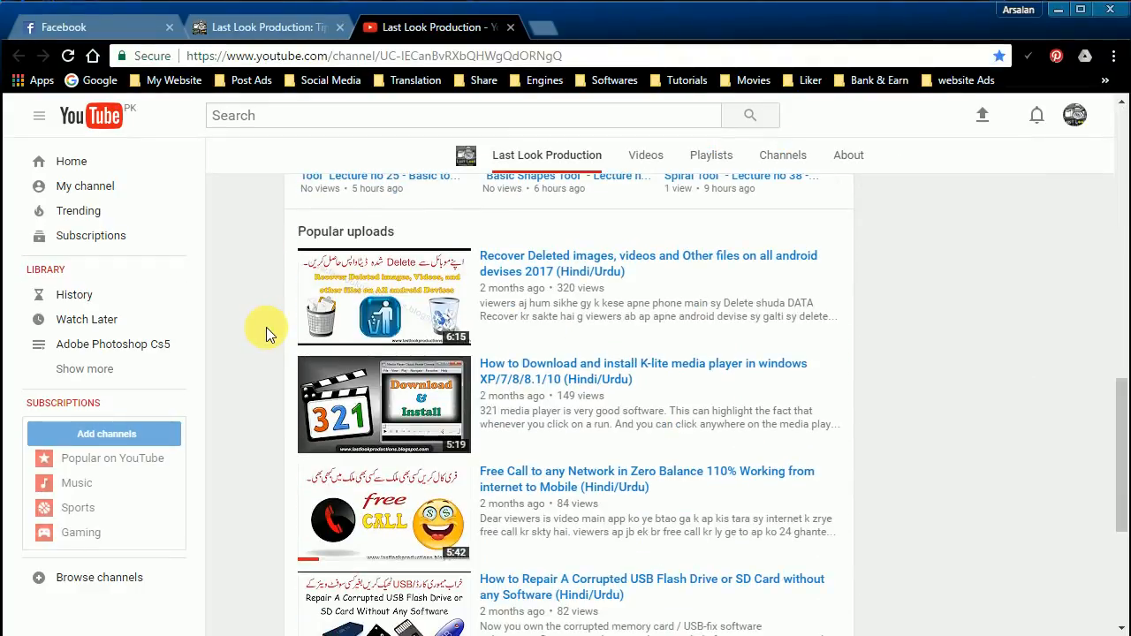
scroll(266, 327, "up", 10)
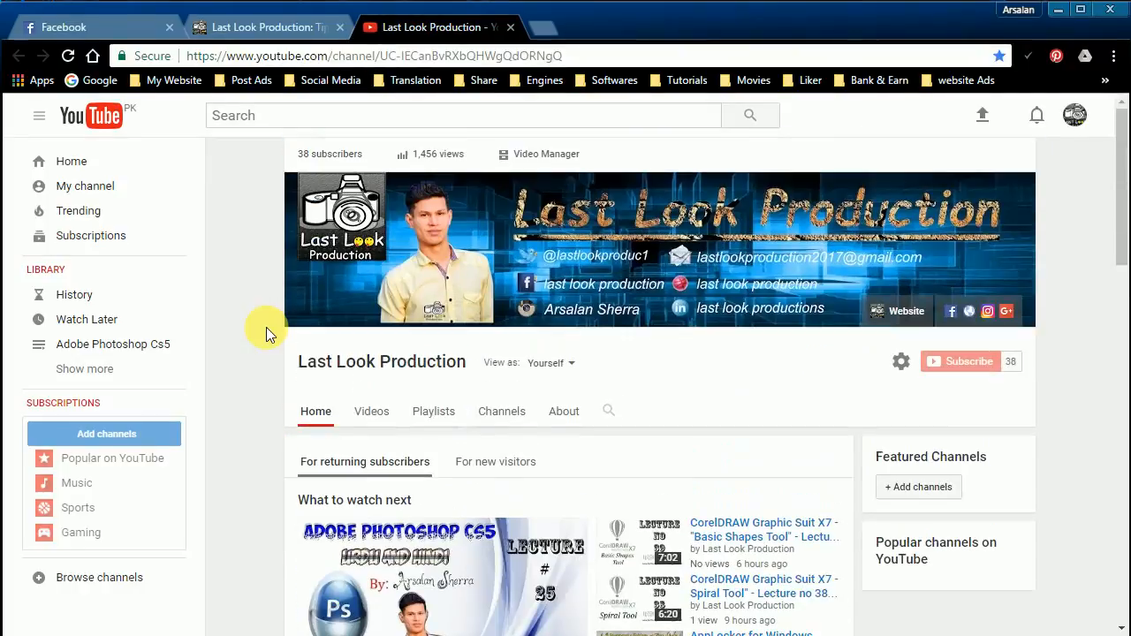